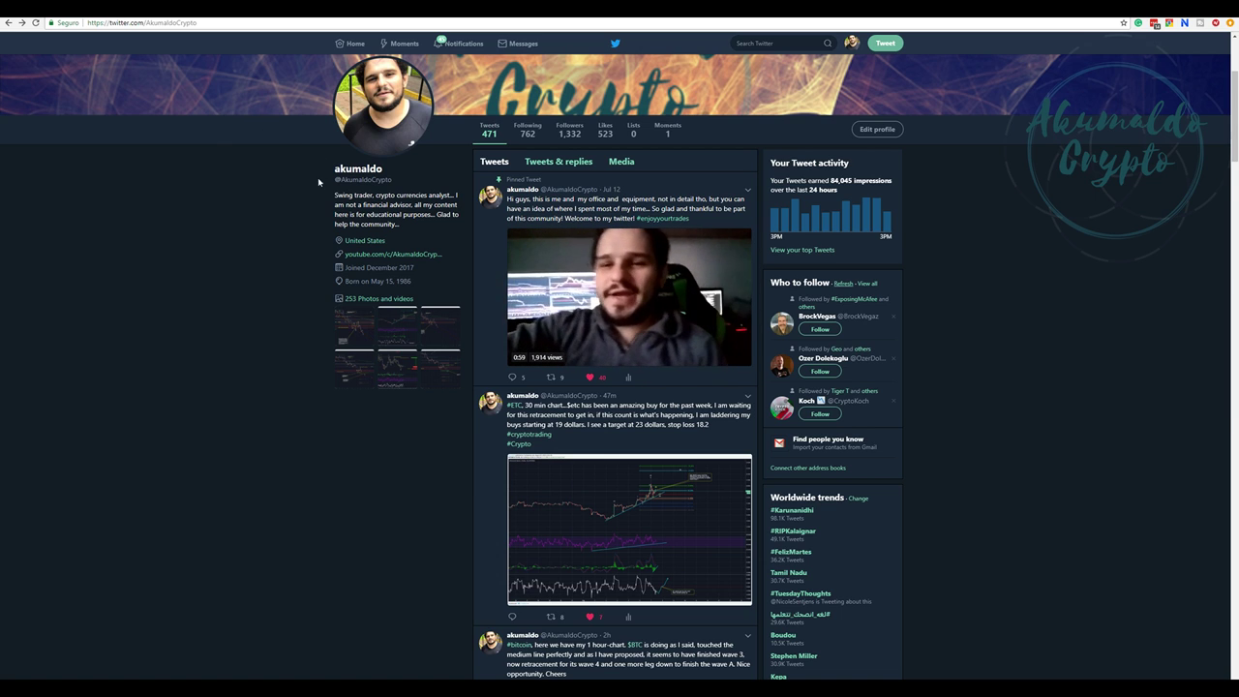
# Review the latest ETC and bitcoin chart posts on the Twitter profile.
pyautogui.scroll(-1, 473, 303)
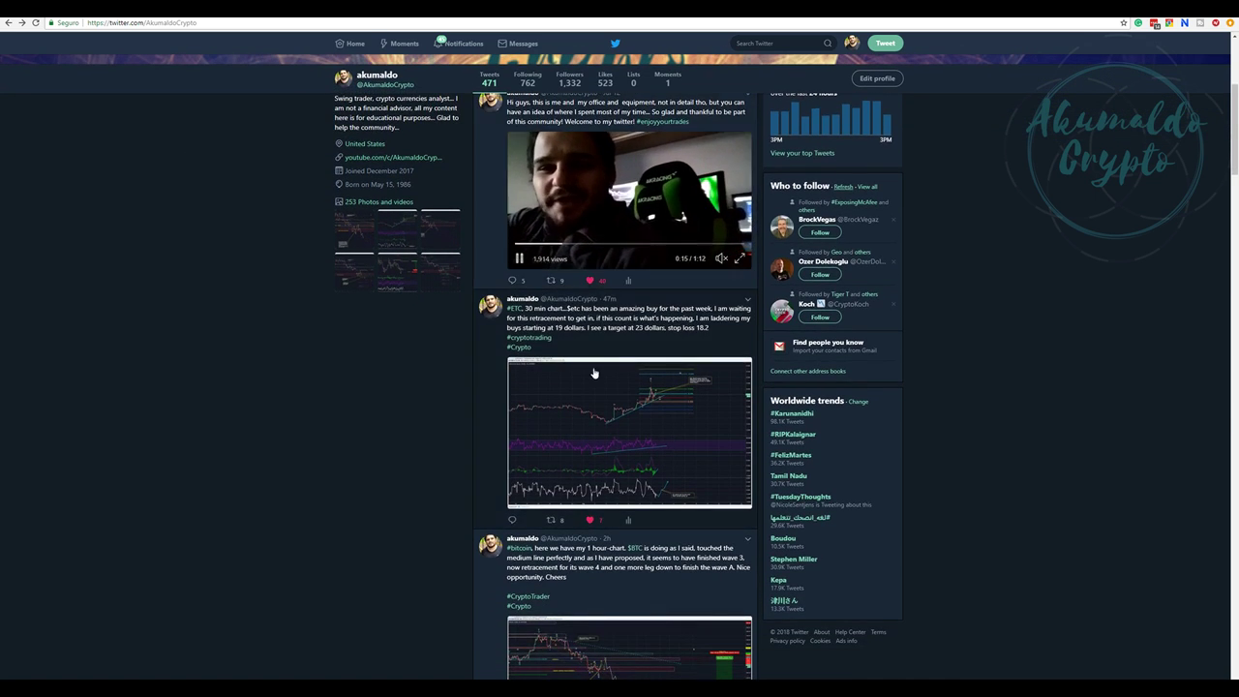
pyautogui.scroll(-1, 574, 324)
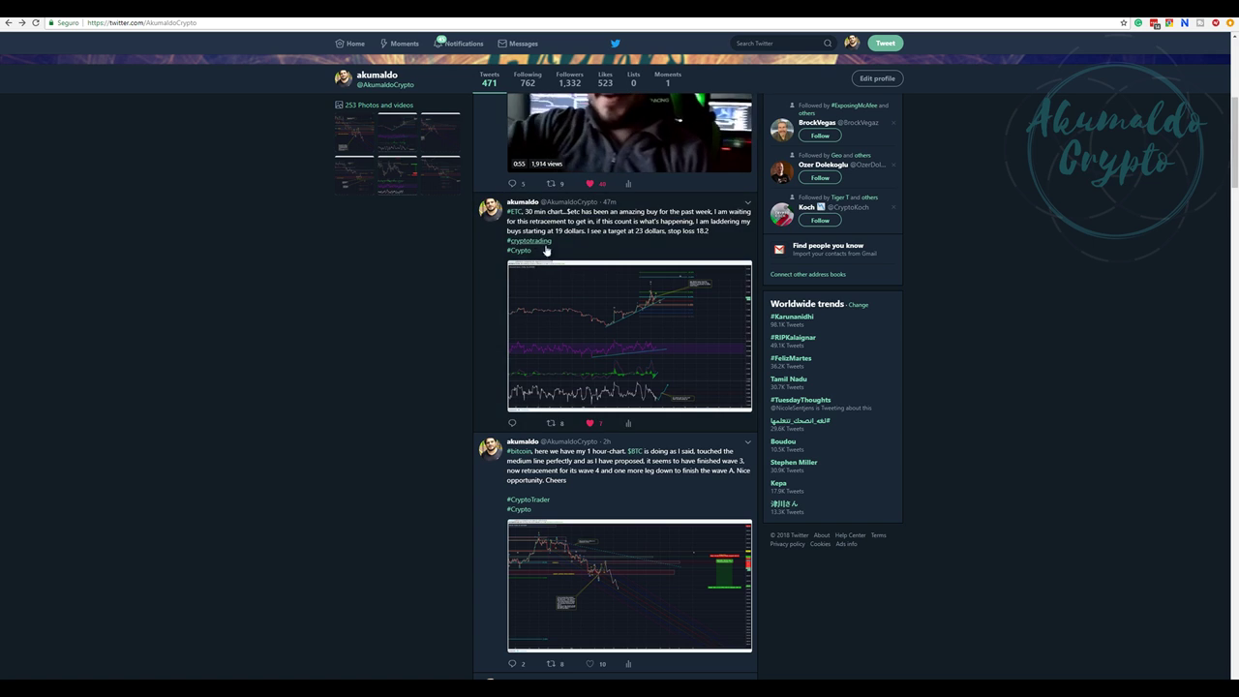
pyautogui.scroll(-1, 566, 265)
pyautogui.scroll(-1, 566, 265)
pyautogui.scroll(3, 255, 257)
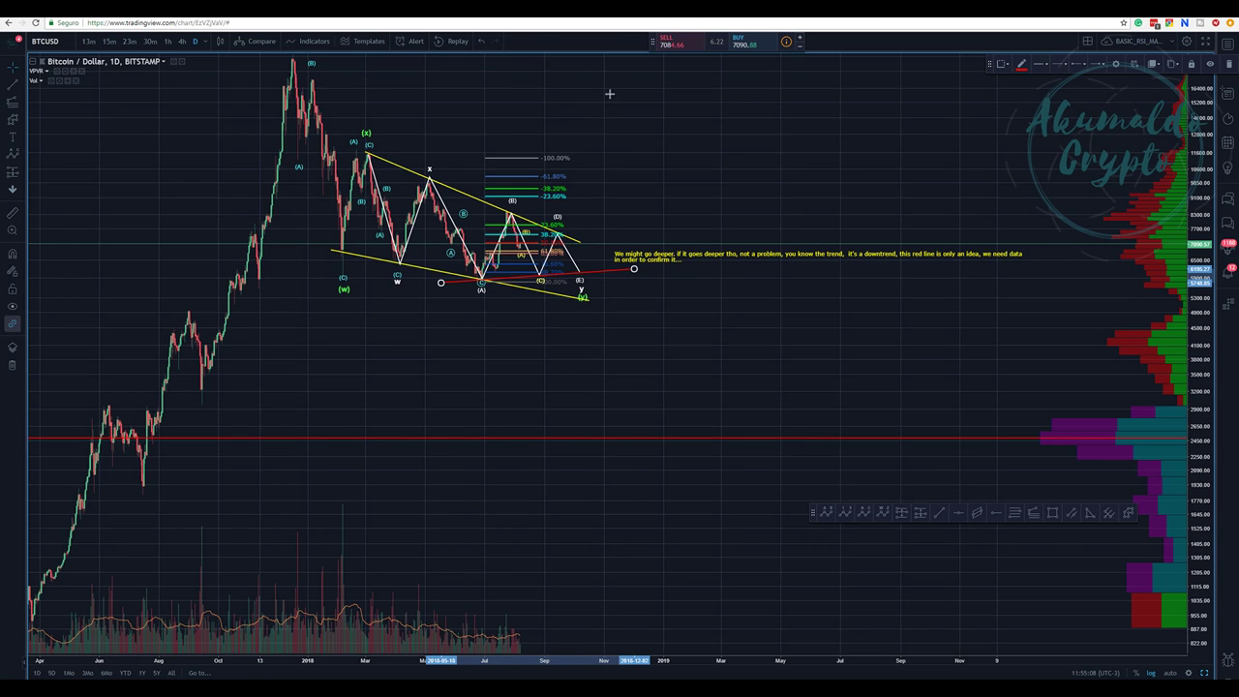
# Examine the wave count and Fibonacci levels inside the yellow trendlines on the daily Bitstamp BTCUSD chart.
pyautogui.scroll(2, 611, 127)
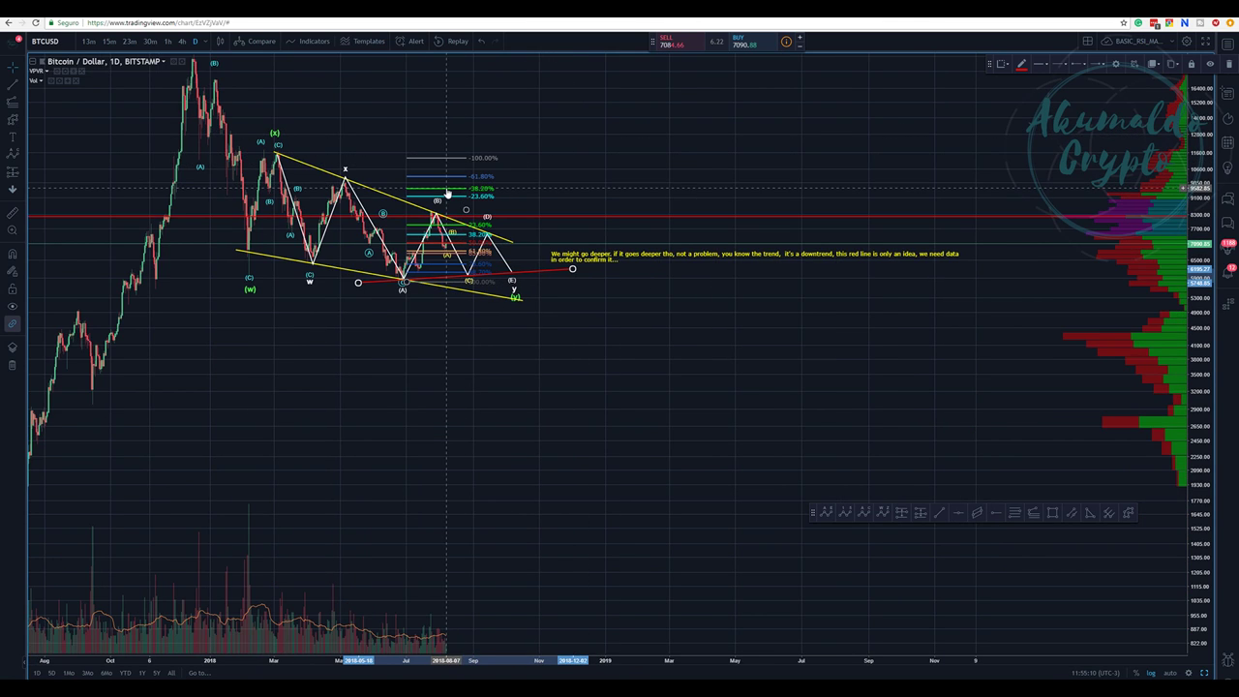
pyautogui.scroll(2, 664, 158)
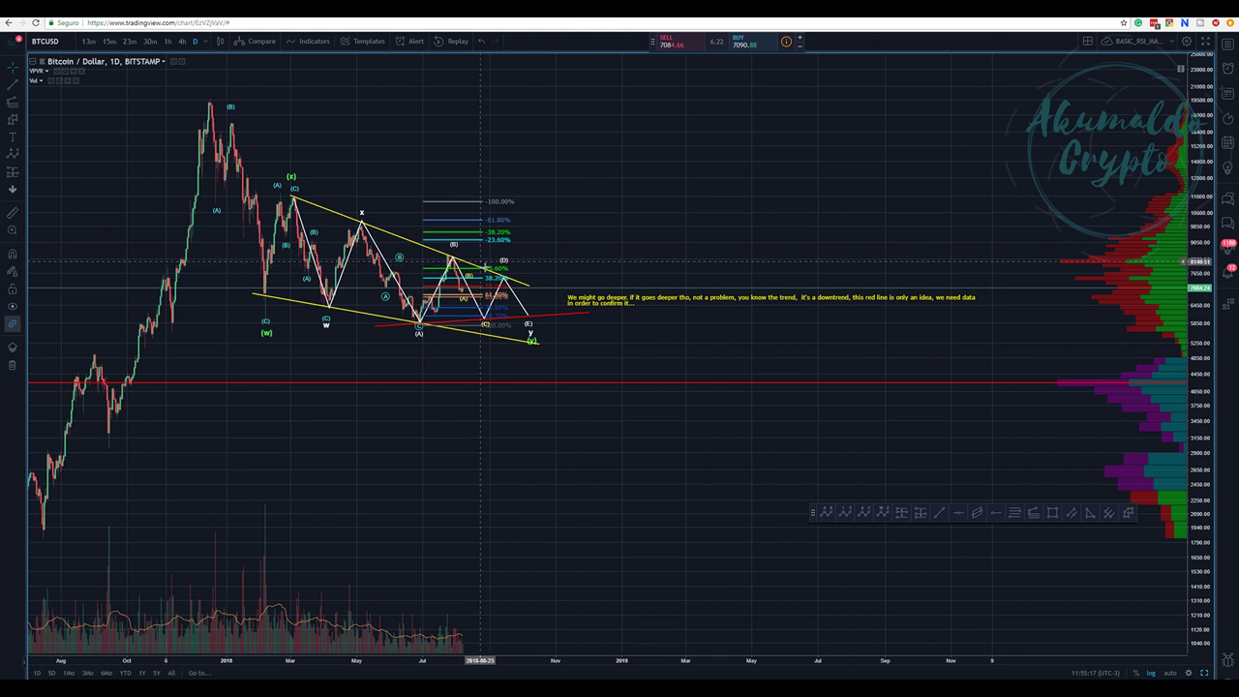
pyautogui.scroll(1, 571, 217)
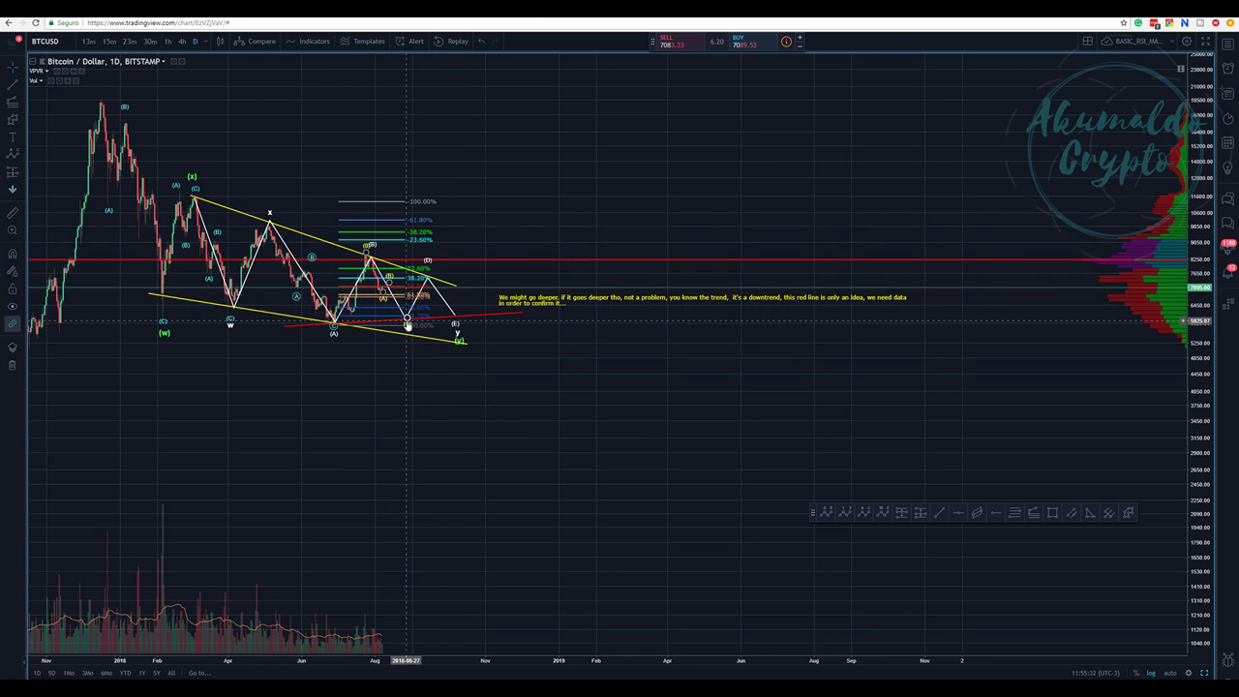
pyautogui.moveTo(585, 143); pyautogui.dragTo(666, 148)
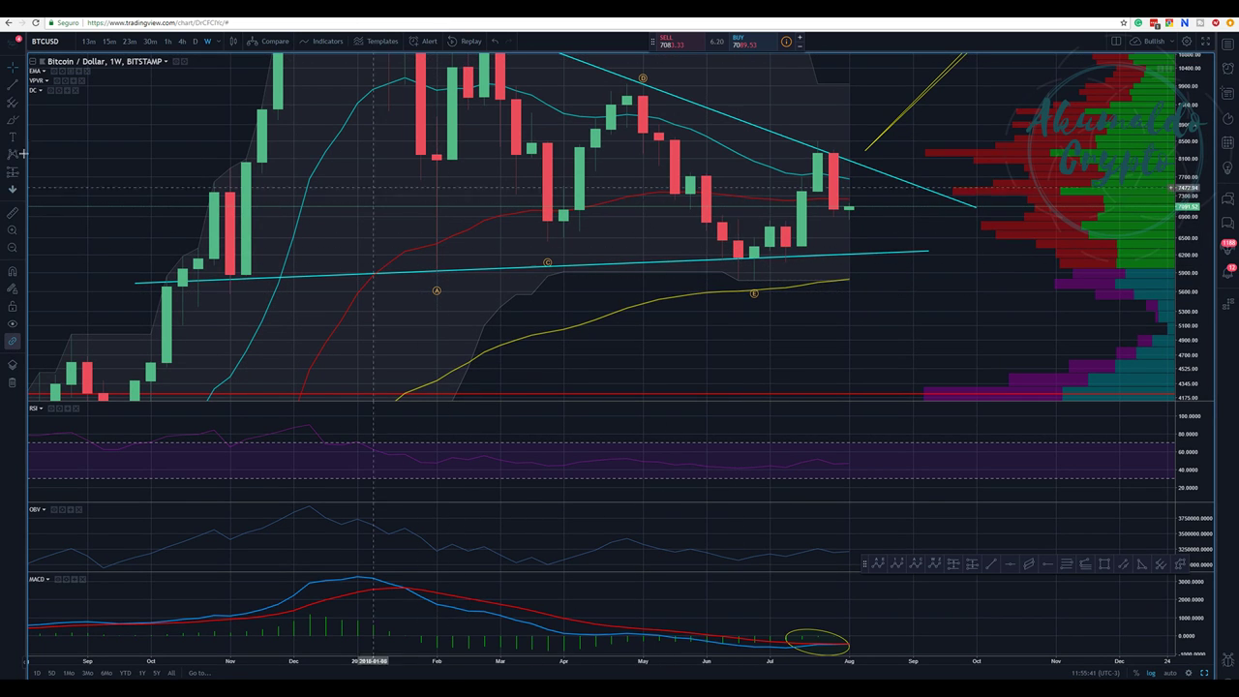
# Examine the ABCDE pattern, moving averages and MACD on the weekly Bitstamp BTCUSD chart.
pyautogui.scroll(-5, 130, 265)
pyautogui.moveTo(843, 243); pyautogui.dragTo(110, 270)
pyautogui.moveTo(446, 274); pyautogui.dragTo(475, 208)
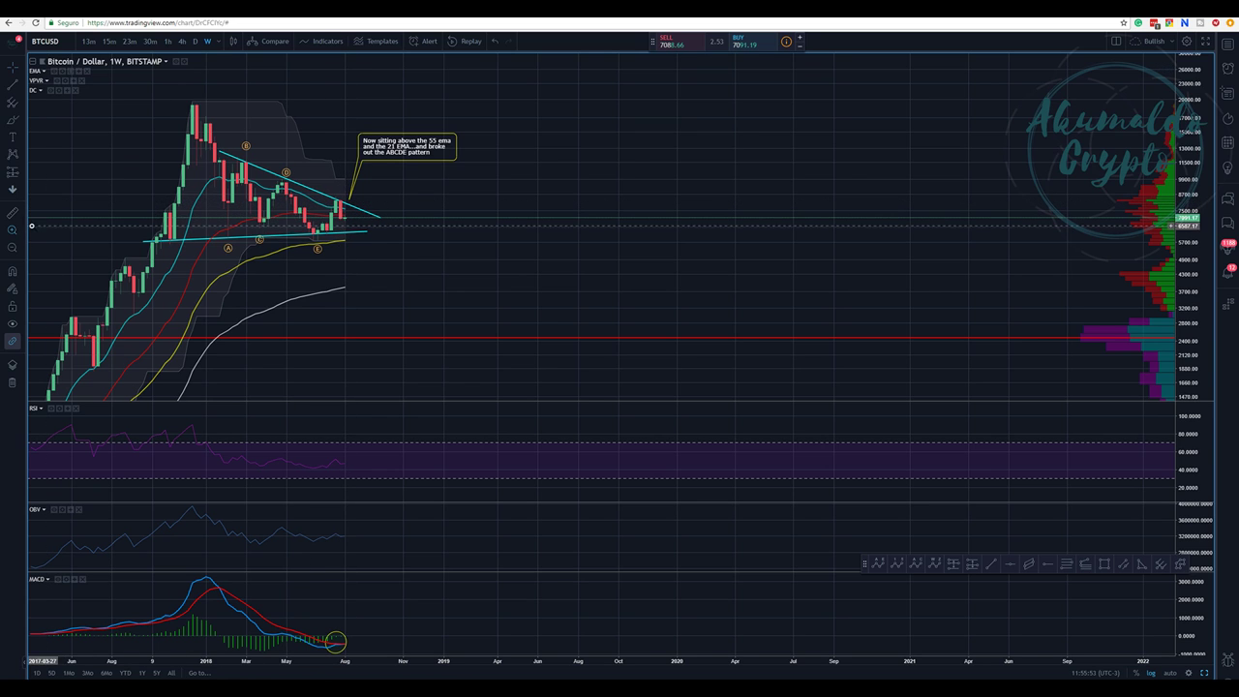
pyautogui.scroll(5, 415, 284)
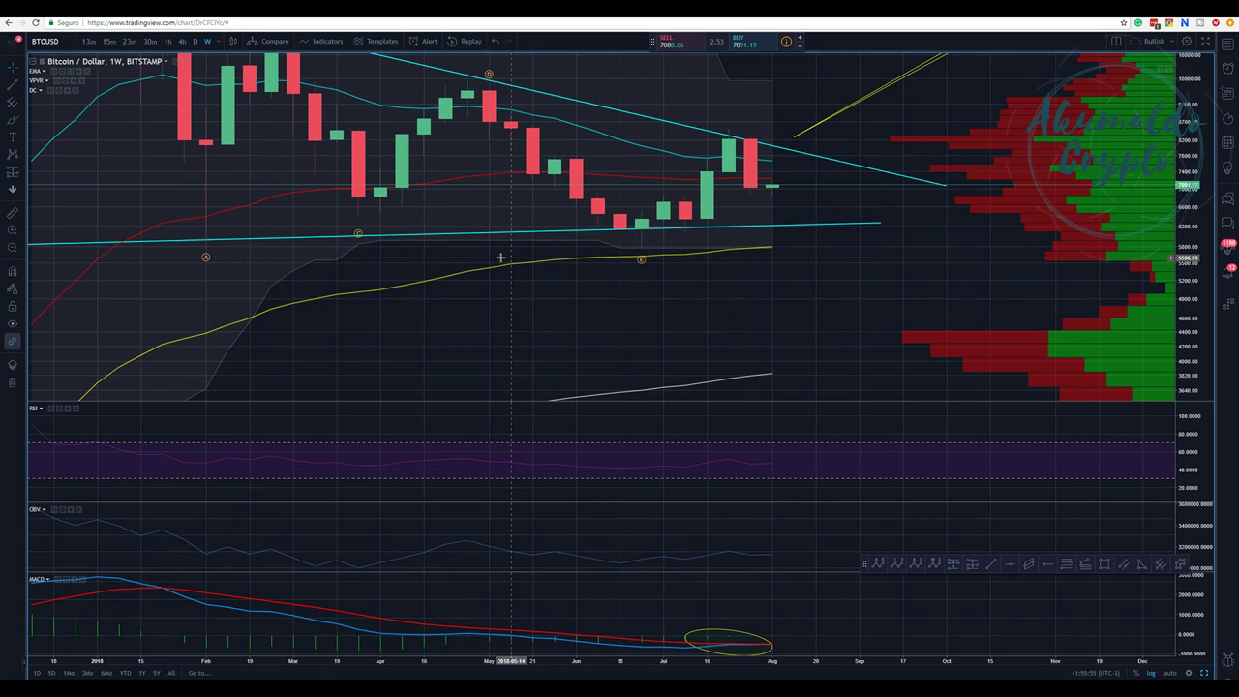
pyautogui.scroll(-3, 501, 257)
pyautogui.moveTo(905, 332); pyautogui.dragTo(395, 327)
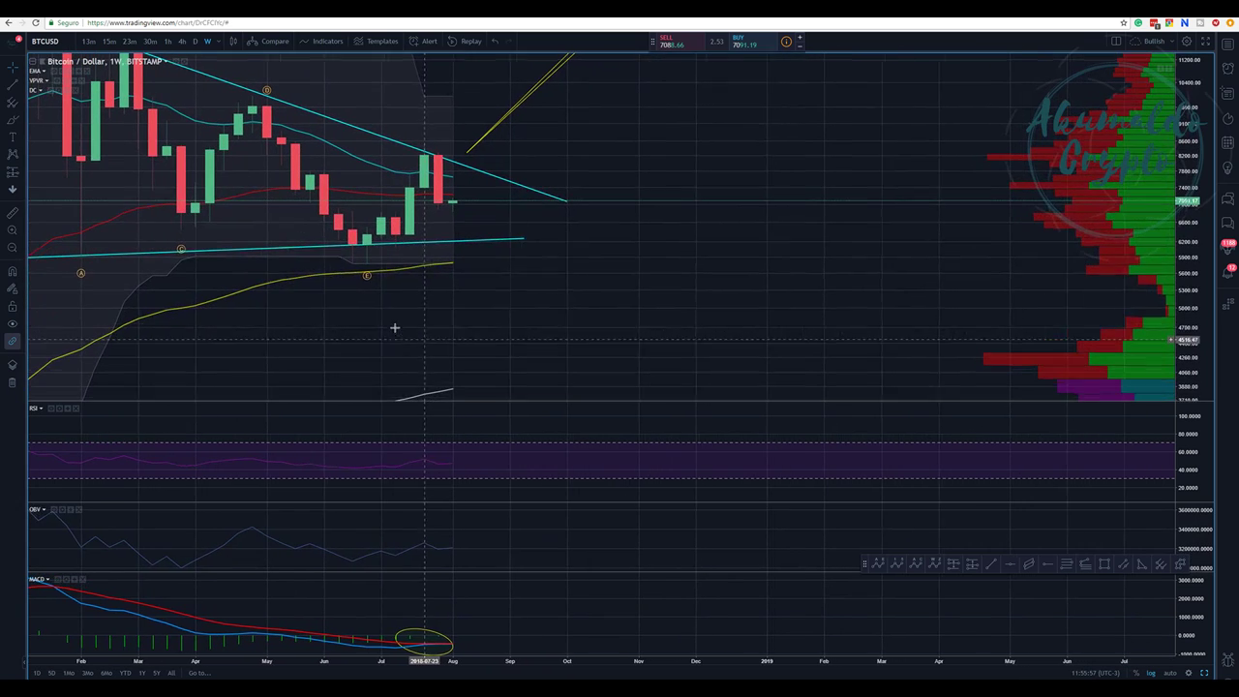
pyautogui.click(364, 274)
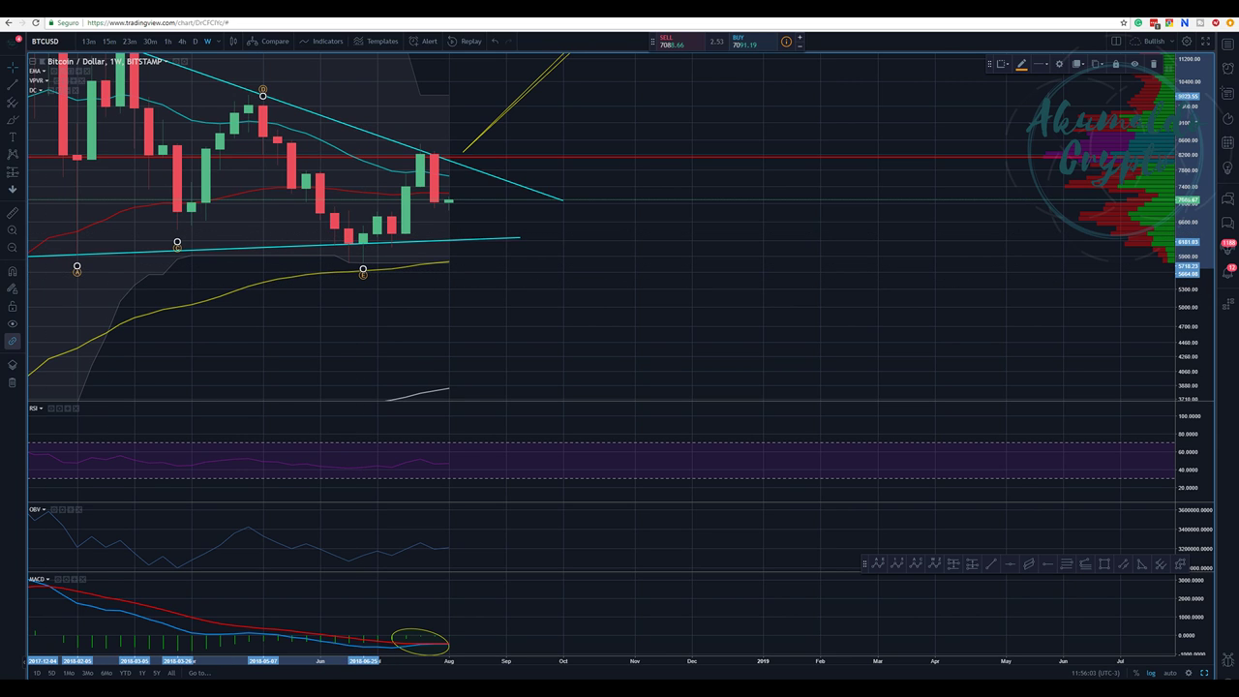
pyautogui.moveTo(600, 165); pyautogui.dragTo(499, 242)
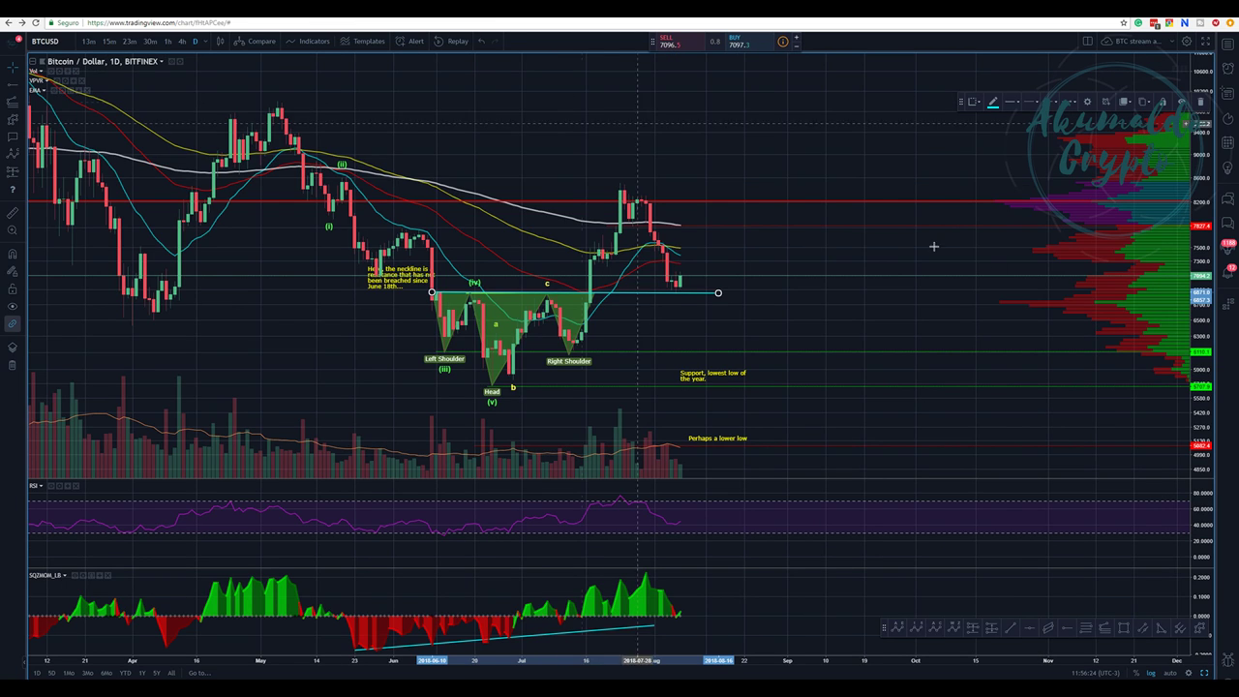
# Restore the daily Bitfinex chart to the split layout and maximize the hourly Bitstamp chart around the downward channel.
pyautogui.click(1204, 675)
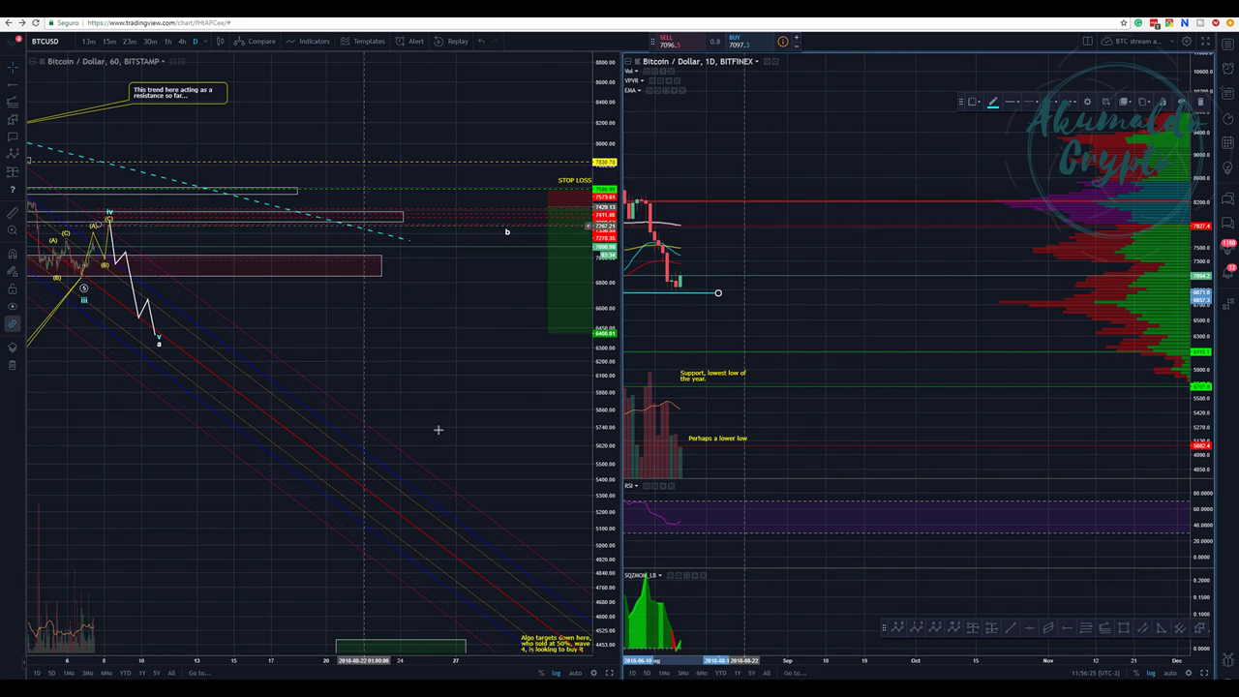
pyautogui.click(609, 672)
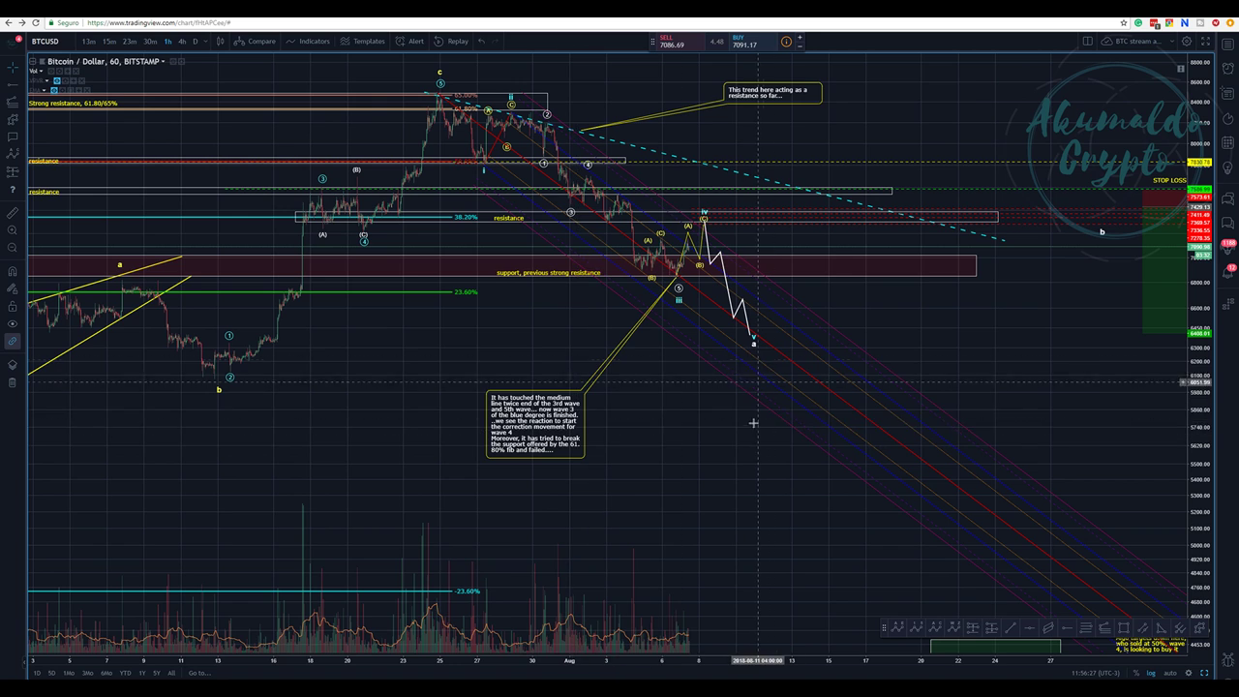
pyautogui.scroll(2, 599, 414)
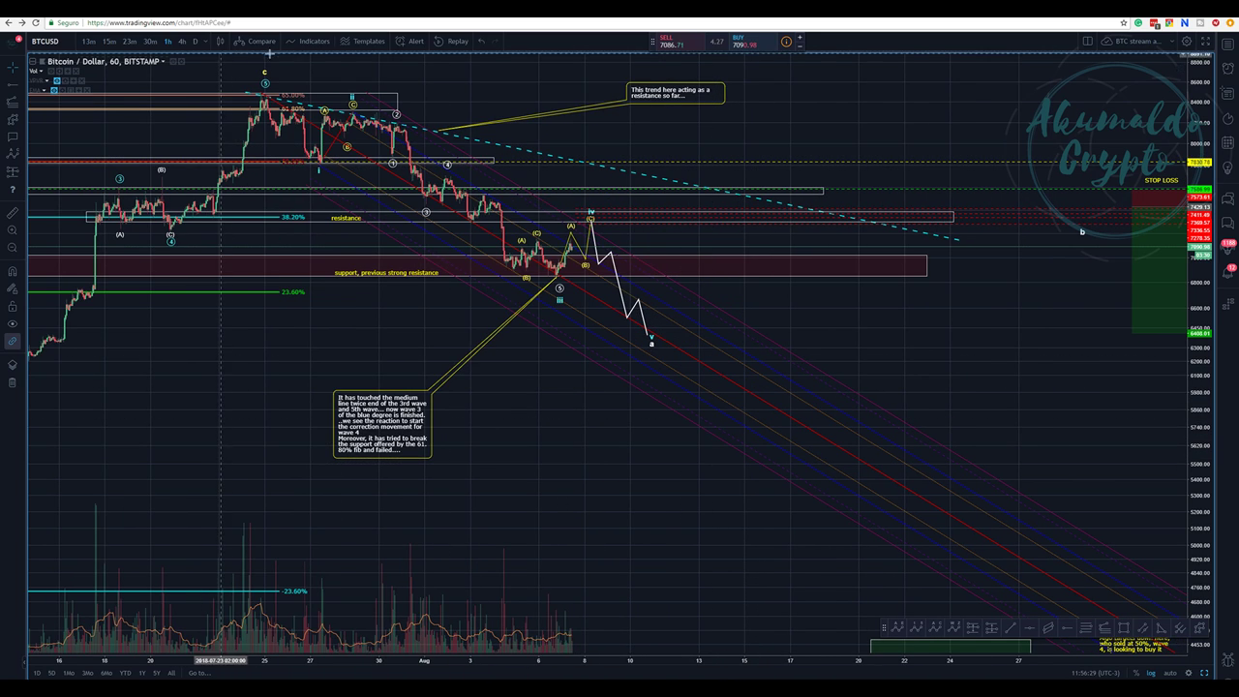
pyautogui.moveTo(655, 129); pyautogui.dragTo(593, 132)
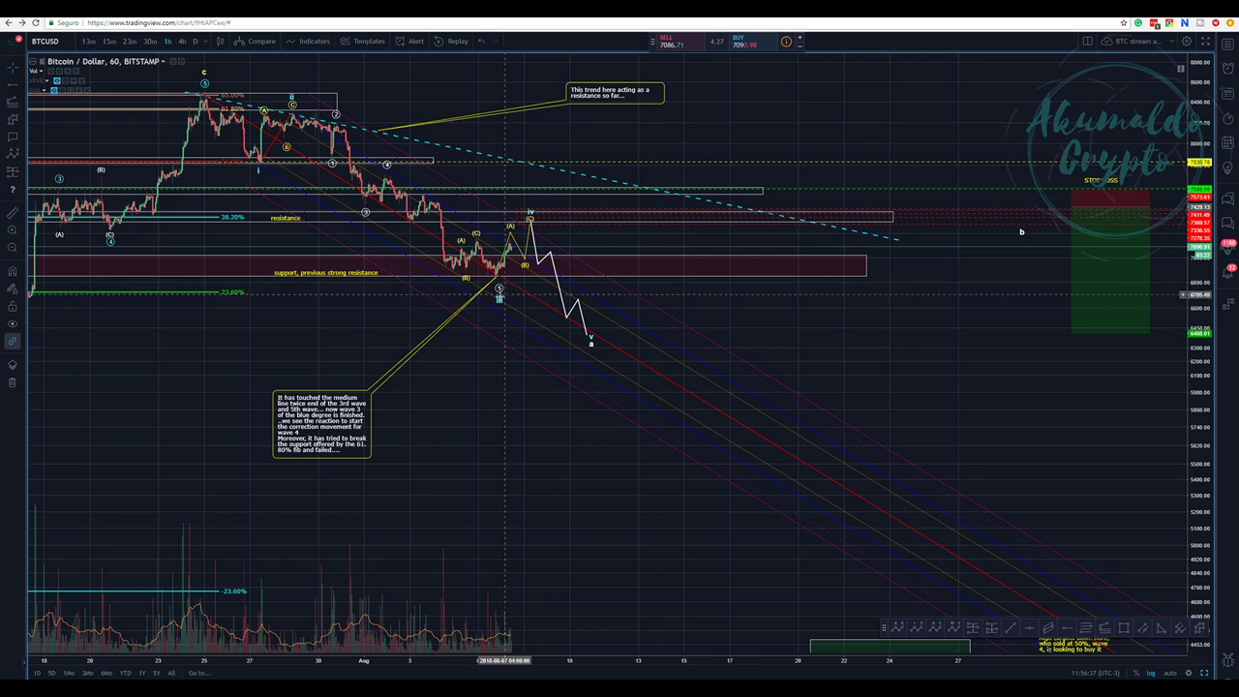
# Nudge the circled wave 5 and wave iii points at the early-August low, and adjust the yellow (C) point below wave iv.
pyautogui.click(498, 290)
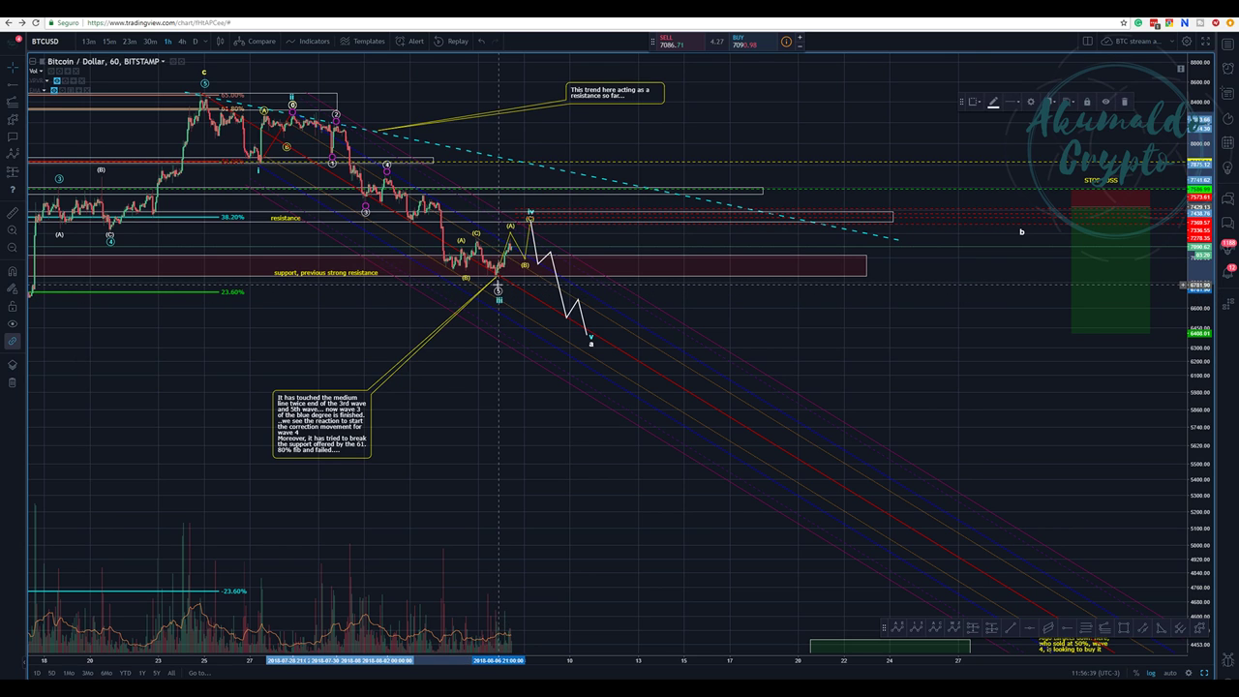
pyautogui.click(498, 288)
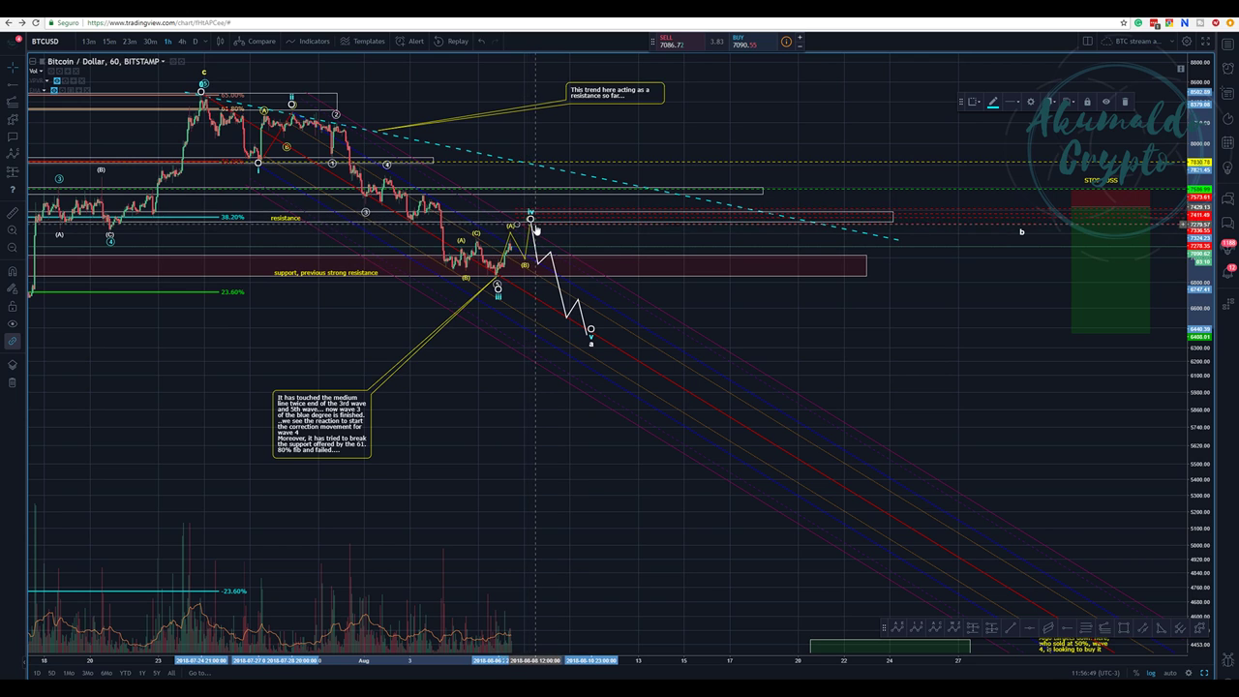
pyautogui.click(527, 223)
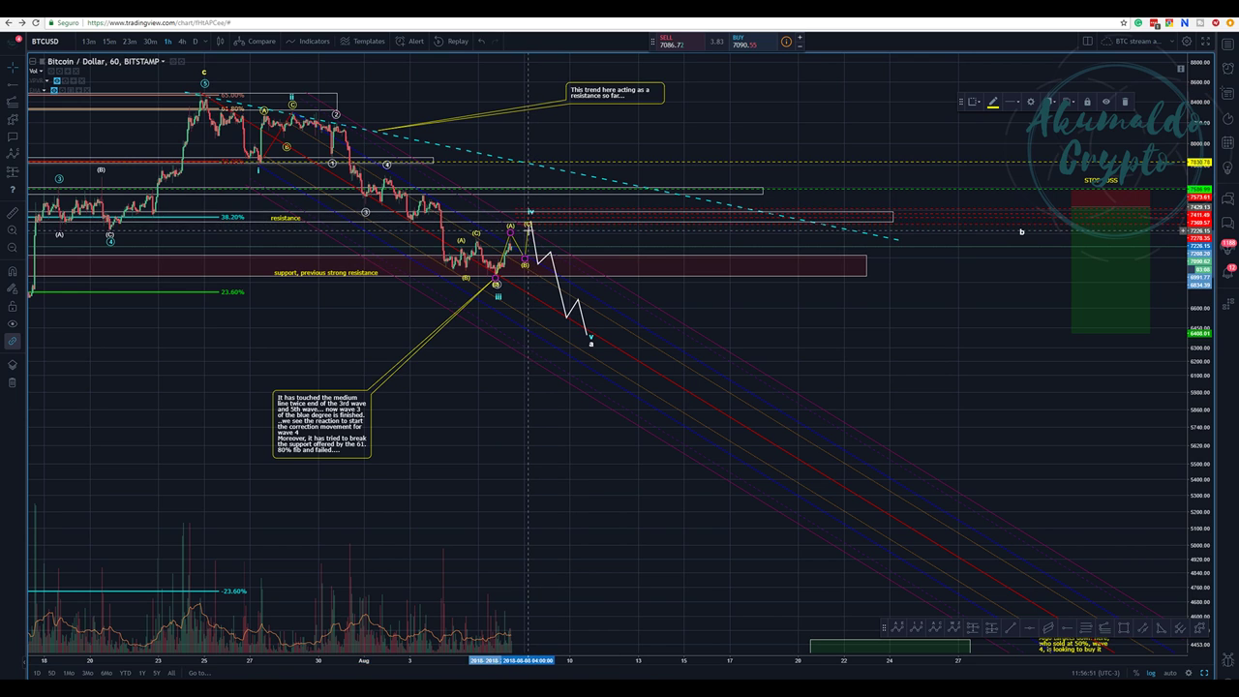
pyautogui.click(531, 231)
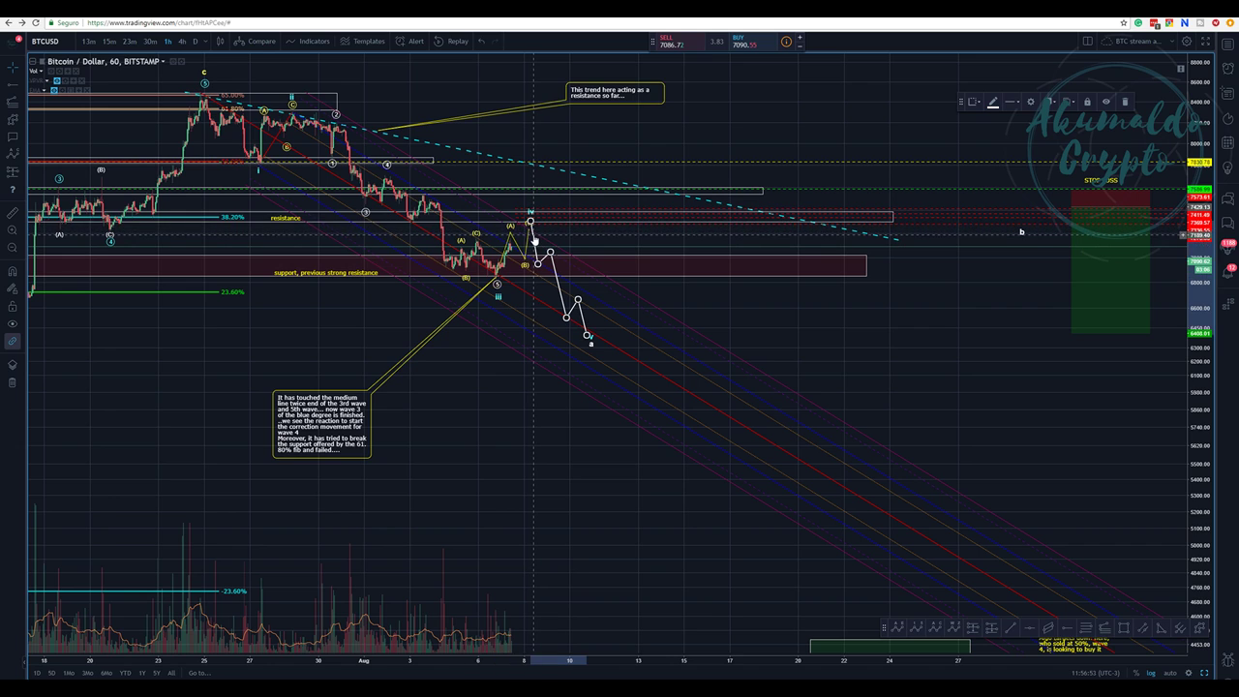
pyautogui.moveTo(531, 233); pyautogui.dragTo(528, 227)
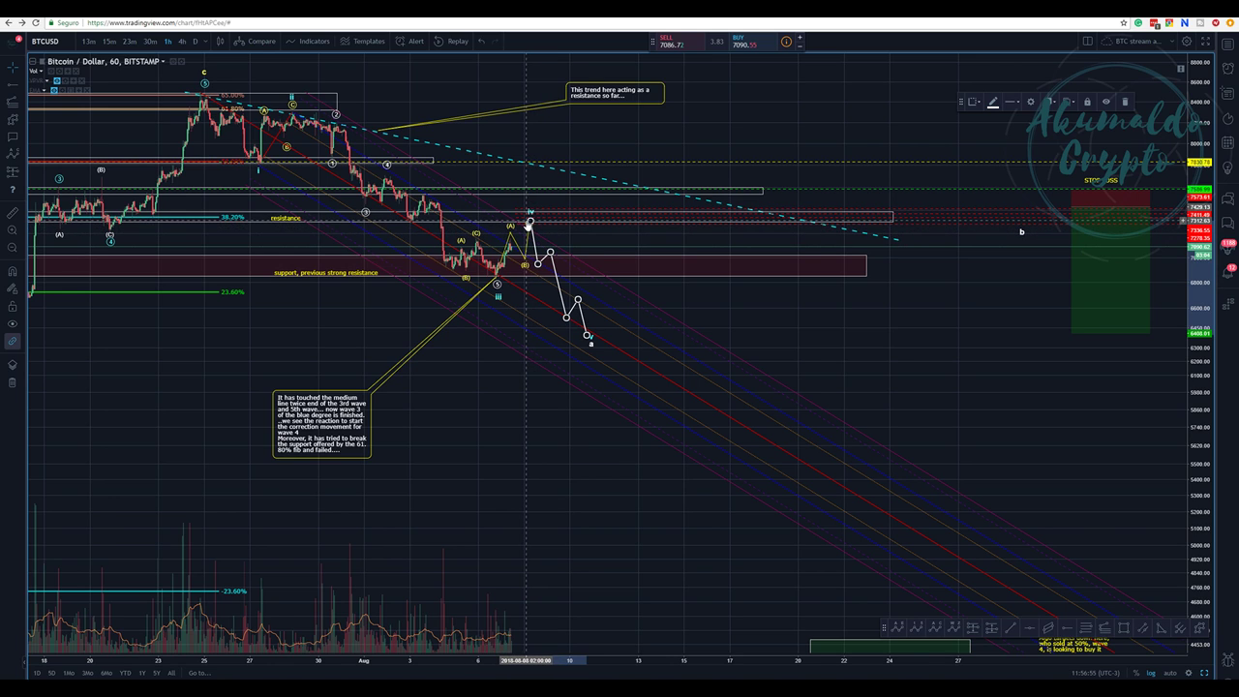
# Reposition the wave v point and the white projection path's end on the red median line, and adjust the path's start at wave iv.
pyautogui.click(587, 334)
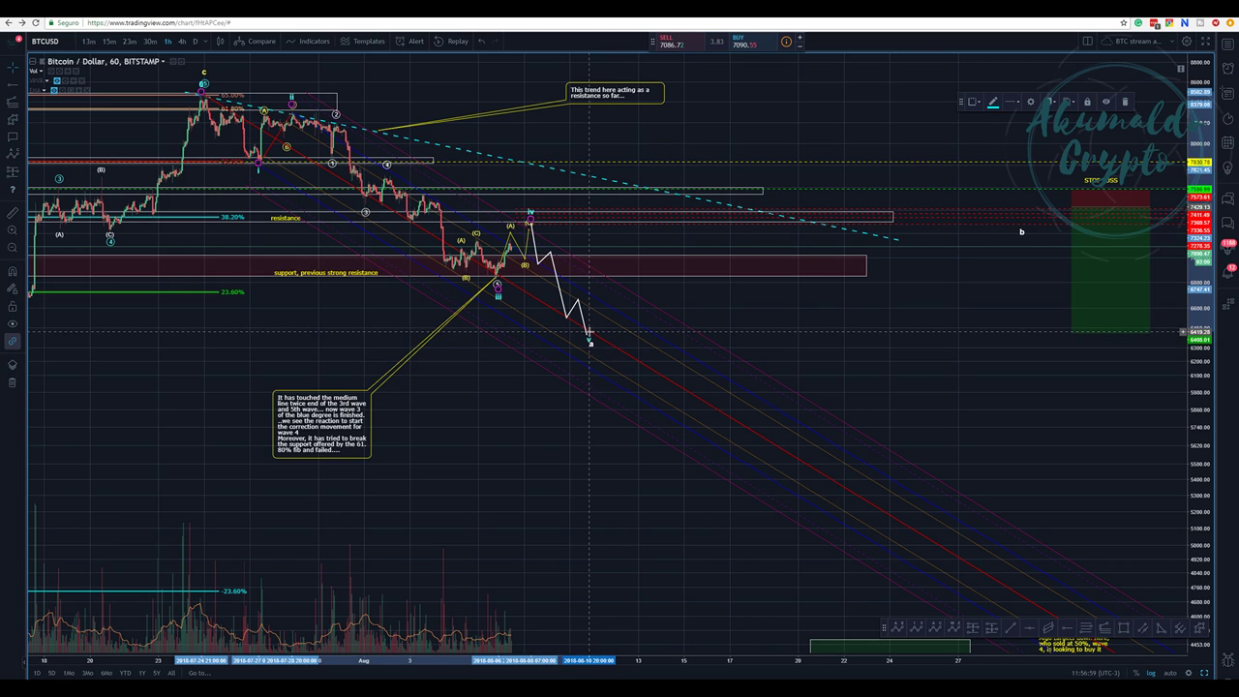
pyautogui.moveTo(590, 334); pyautogui.dragTo(586, 340)
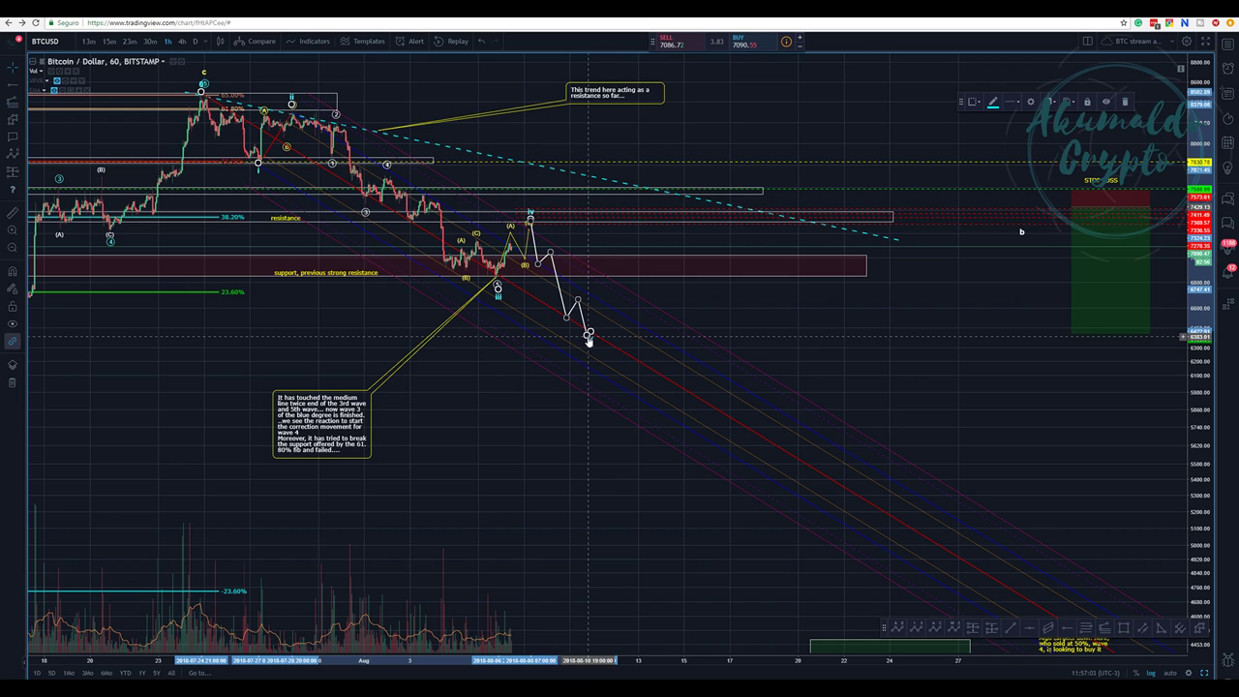
pyautogui.click(587, 337)
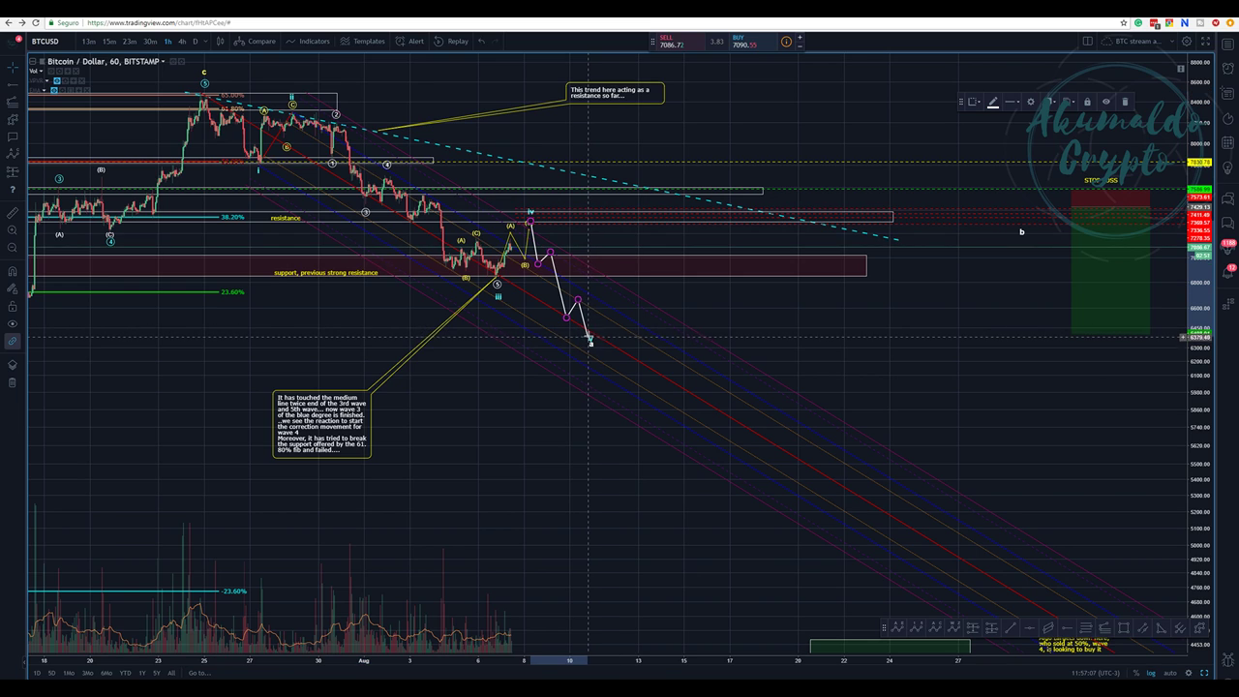
pyautogui.doubleClick(530, 223)
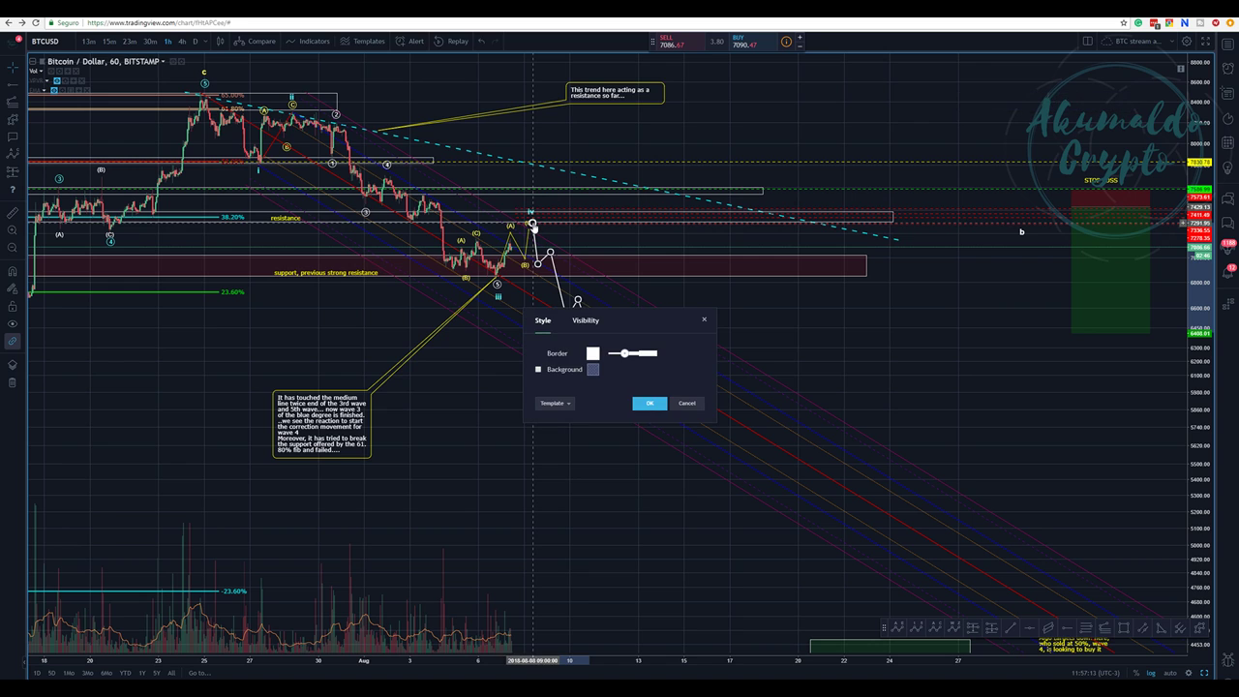
pyautogui.click(686, 404)
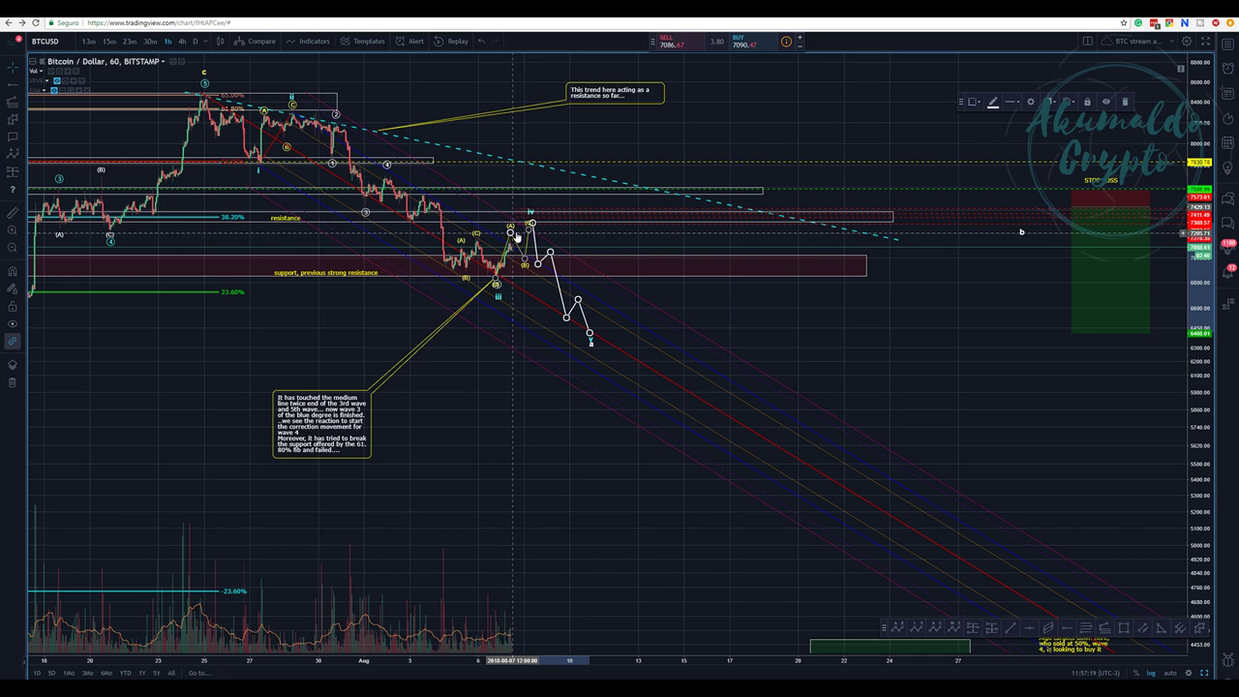
# Align the yellow ABC correction's (C) point with the start of the white projection path at wave iv.
pyautogui.moveTo(528, 229); pyautogui.dragTo(531, 226)
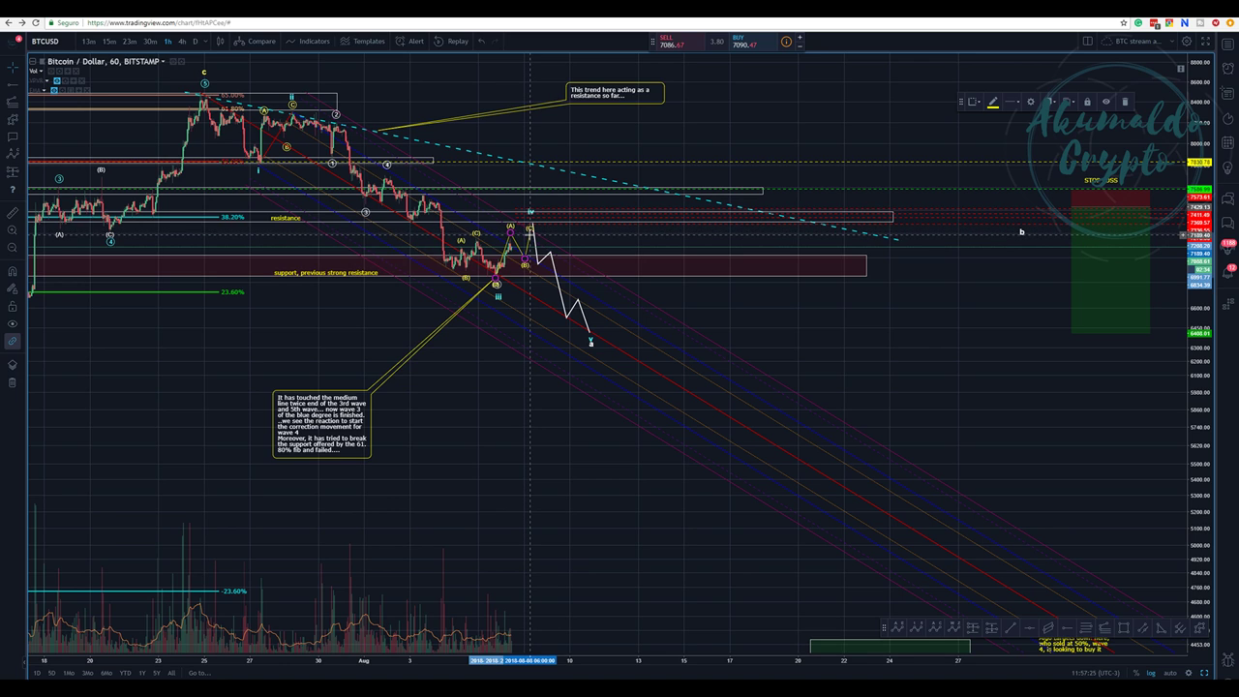
pyautogui.moveTo(531, 237); pyautogui.dragTo(545, 229)
pyautogui.click(535, 238)
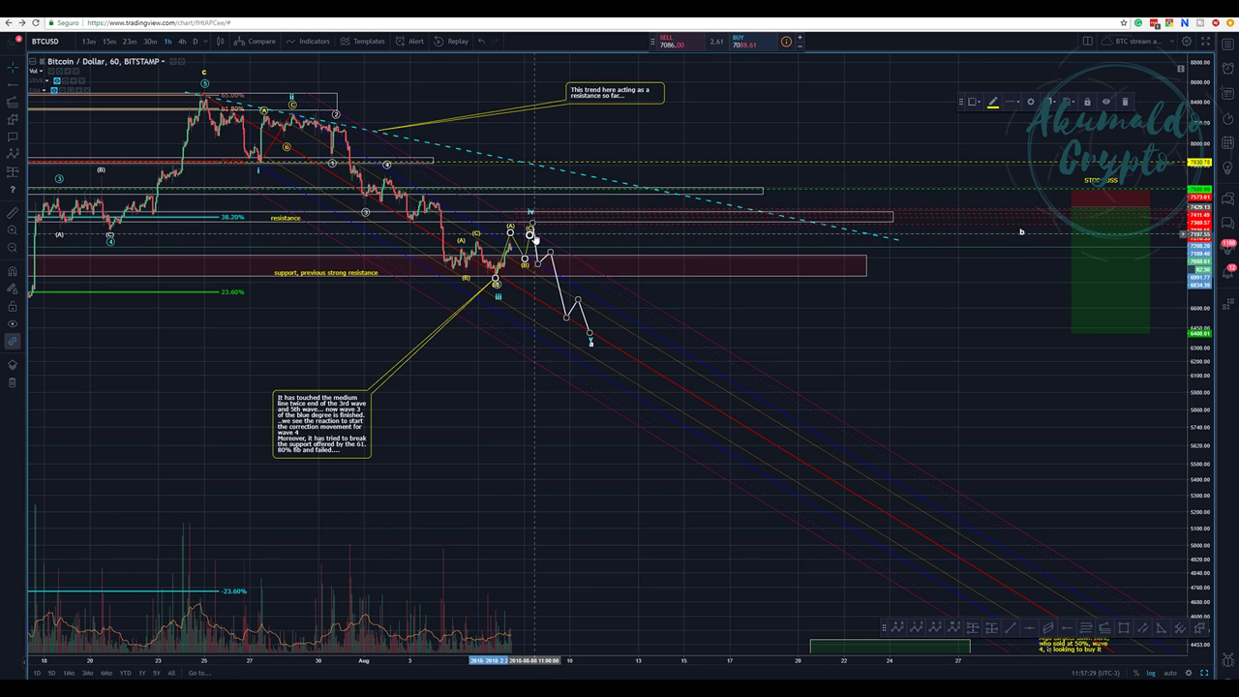
pyautogui.moveTo(531, 233); pyautogui.dragTo(529, 225)
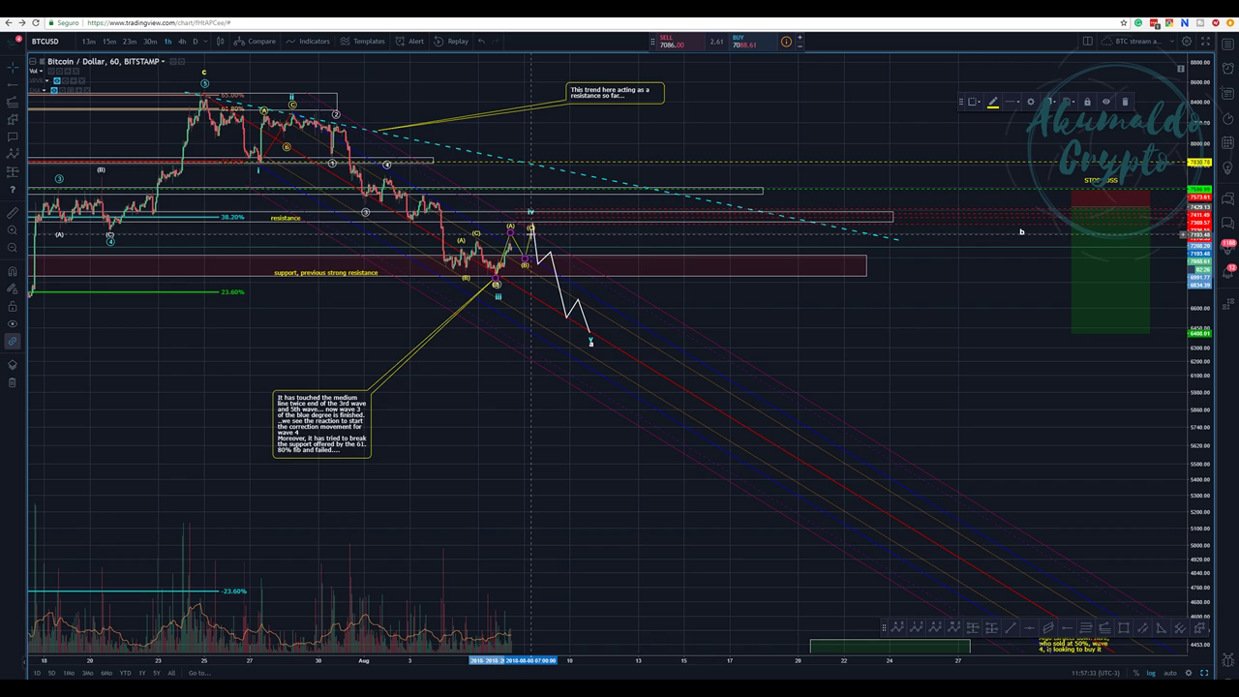
pyautogui.moveTo(531, 236); pyautogui.dragTo(530, 215)
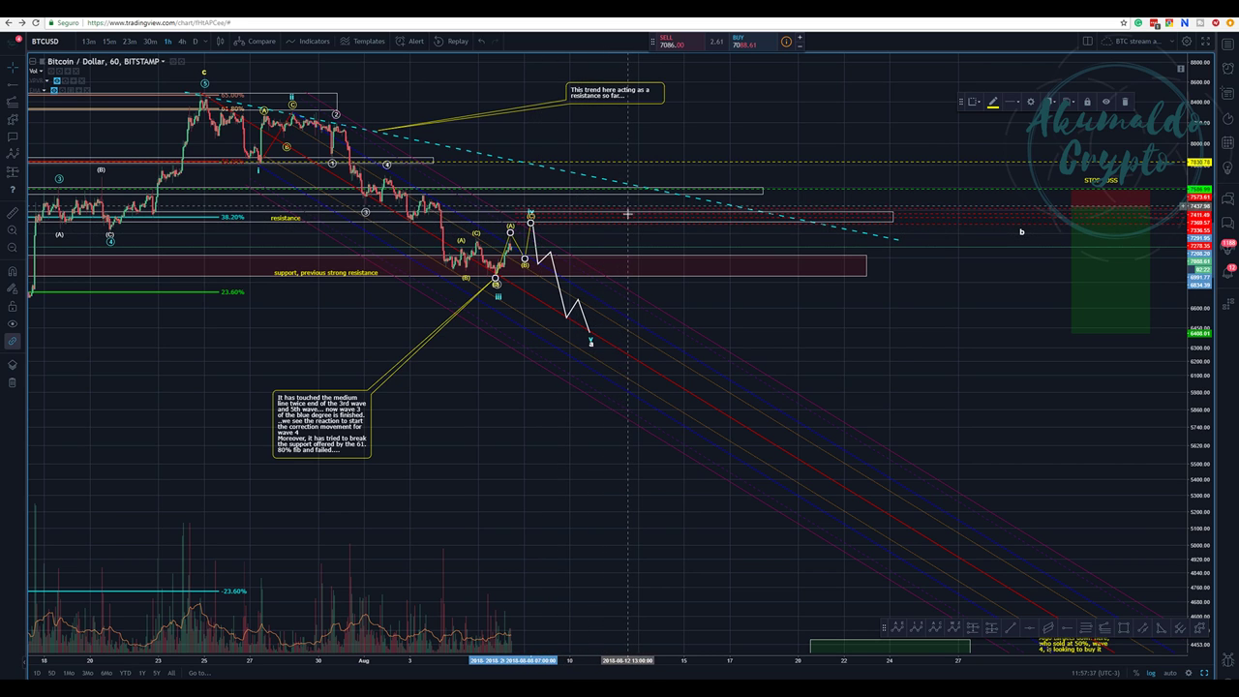
# Select the red resistance zone beside wave iv and examine the hourly wave count and resistance levels back to June.
pyautogui.click(625, 215)
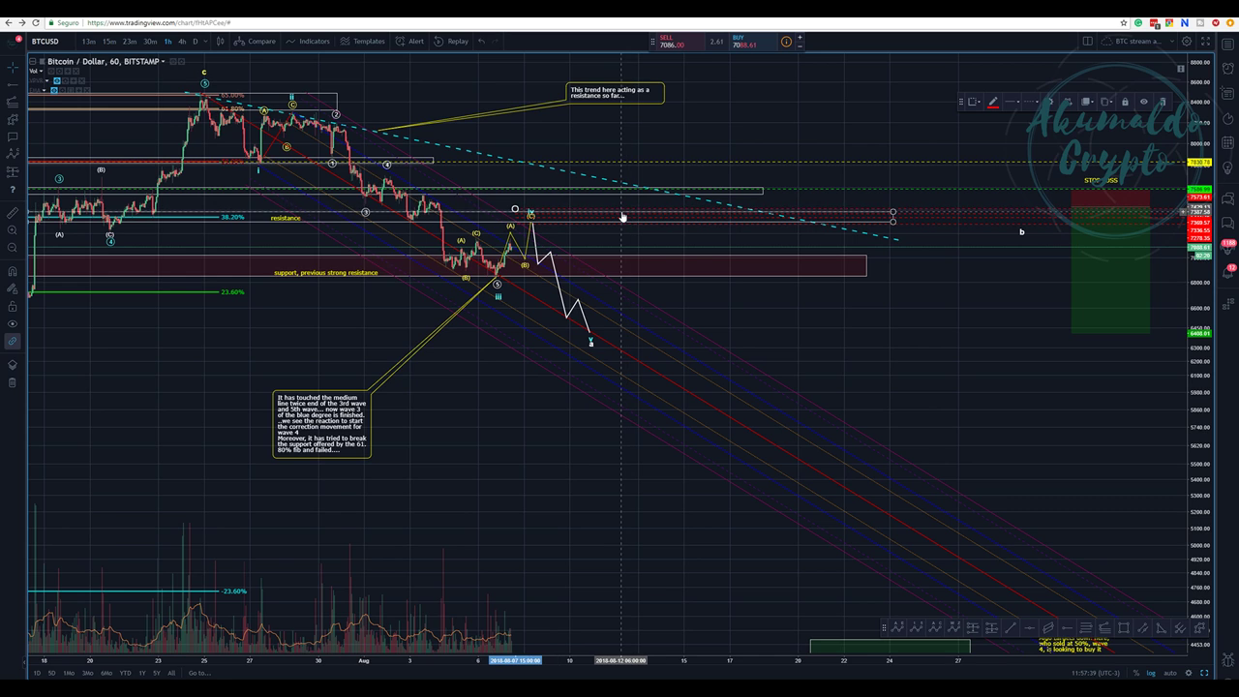
pyautogui.moveTo(622, 219)
pyautogui.mouseDown()
pyautogui.moveTo(620, 230)
pyautogui.moveTo(619, 215)
pyautogui.mouseUp()
pyautogui.scroll(-3, 564, 293)
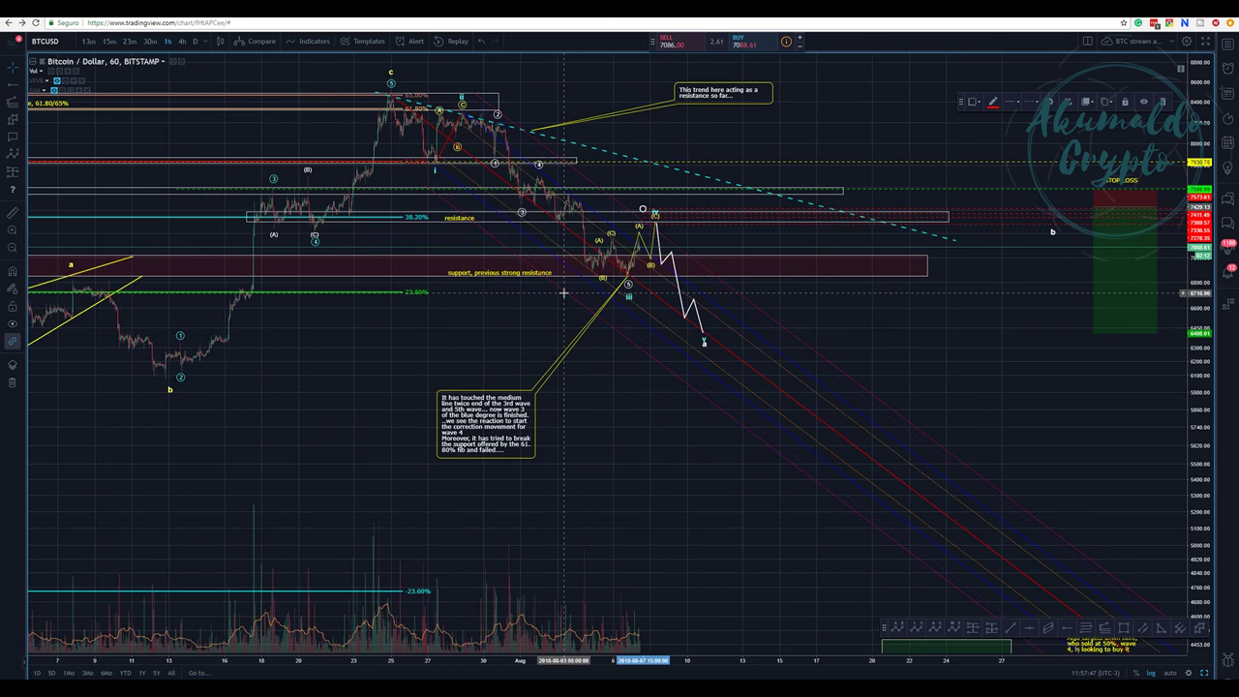
pyautogui.scroll(-5, 564, 293)
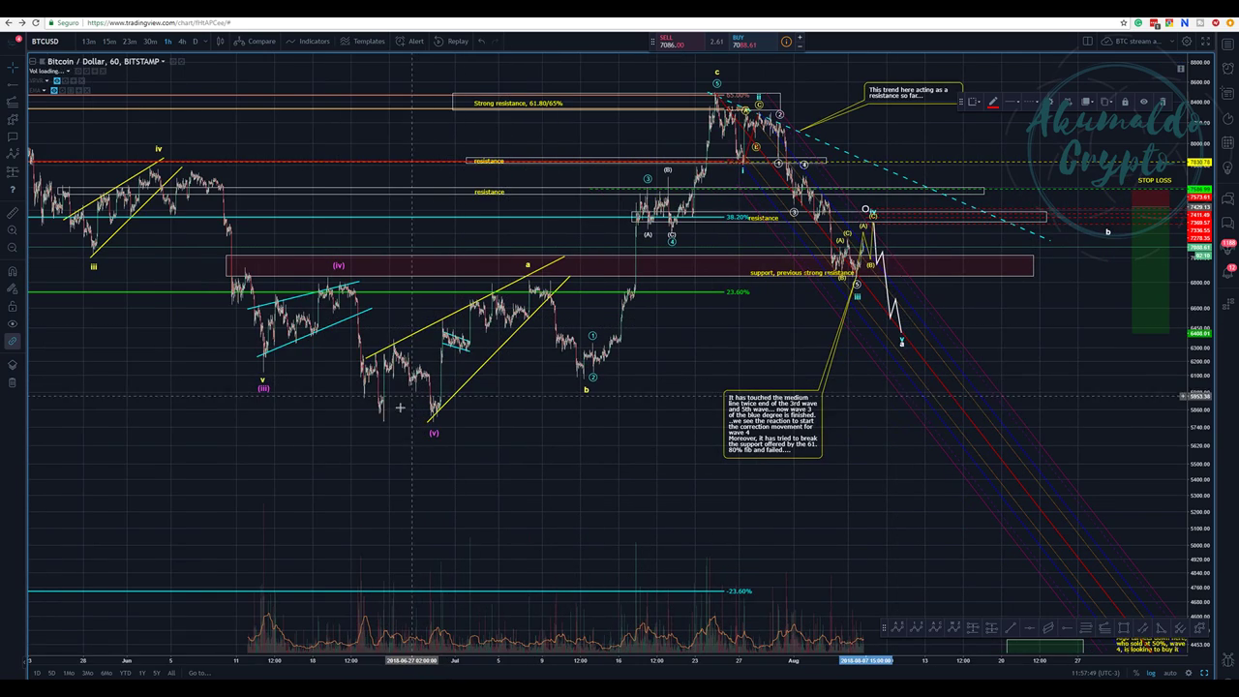
pyautogui.moveTo(714, 334); pyautogui.dragTo(533, 367)
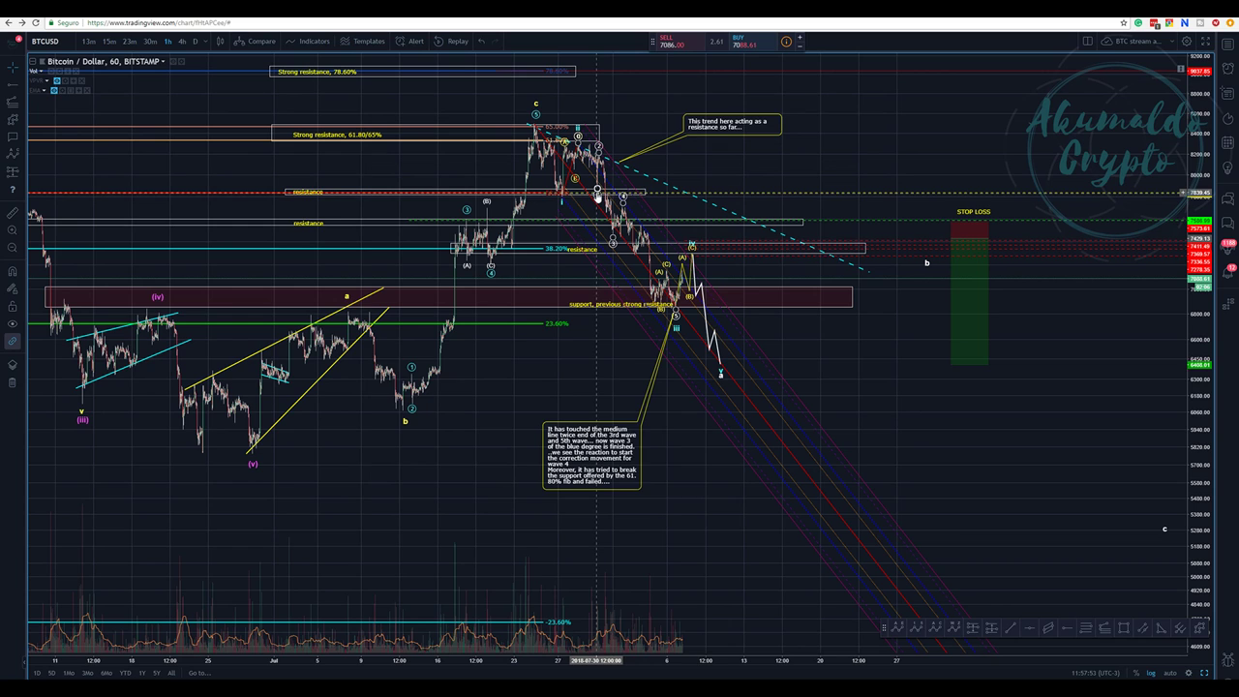
pyautogui.scroll(2, 736, 252)
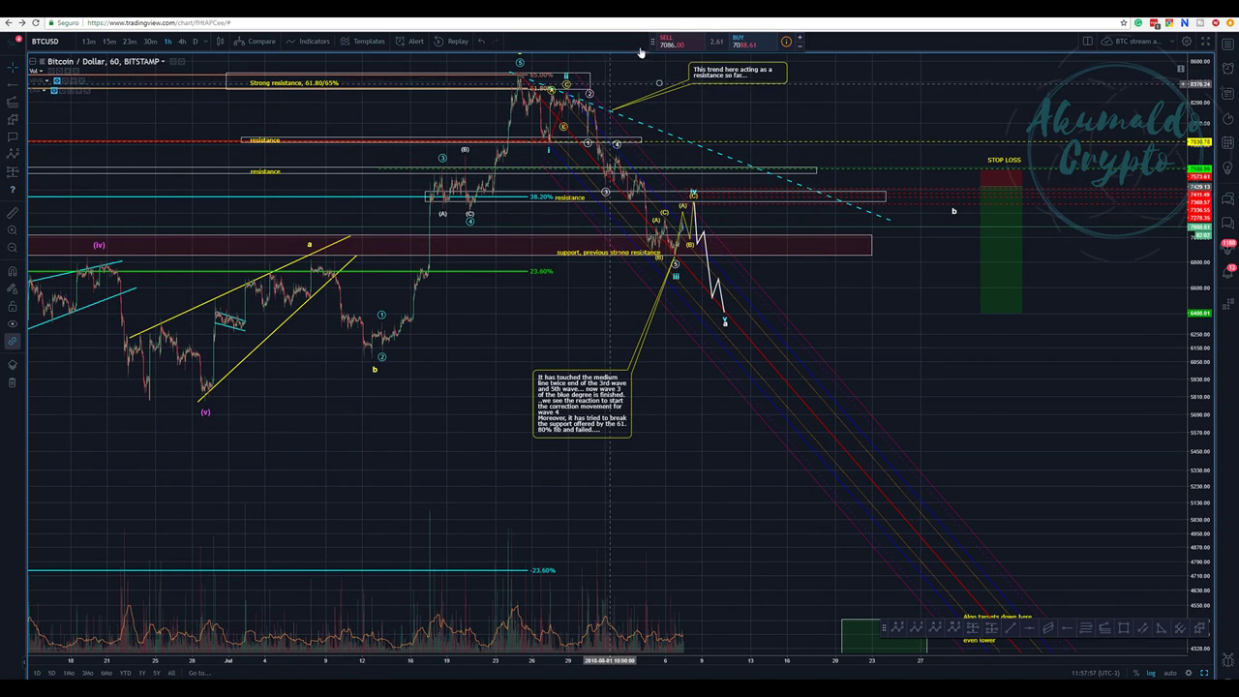
# Switch from the hourly chart to the maximized daily Bitfinex chart and examine price against the head-and-shoulders neckline and the moving averages.
pyautogui.moveTo(775, 121); pyautogui.dragTo(757, 148)
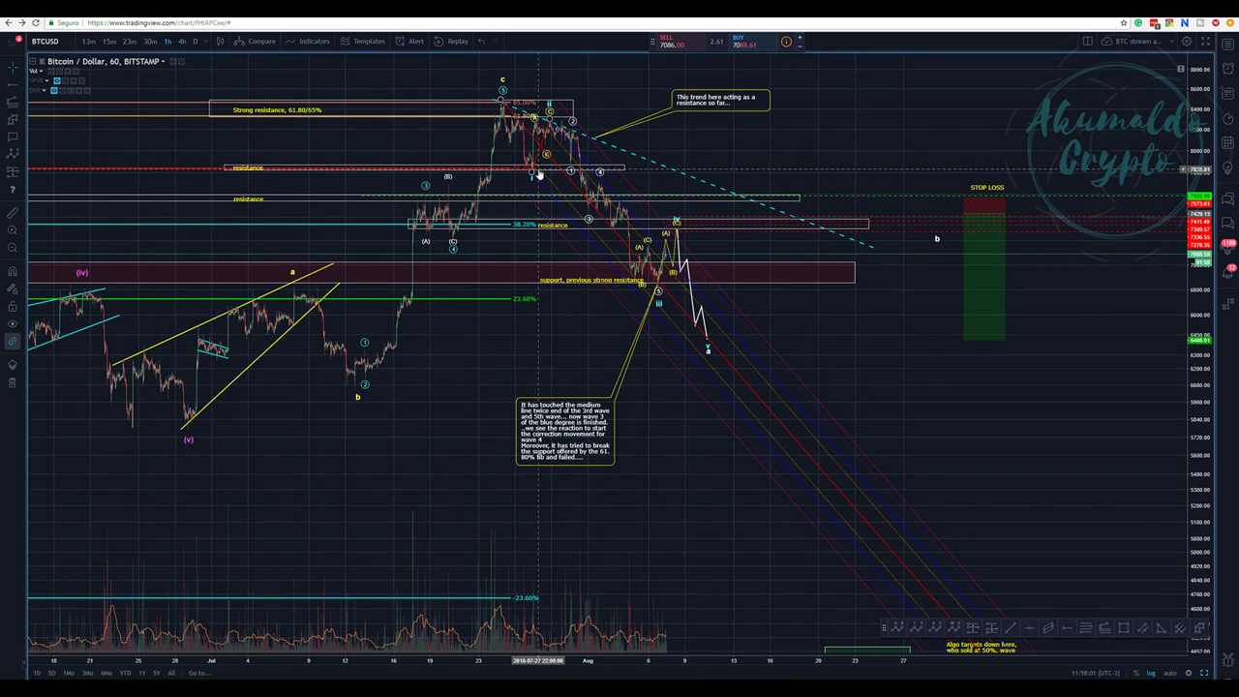
pyautogui.moveTo(538, 172); pyautogui.dragTo(486, 177)
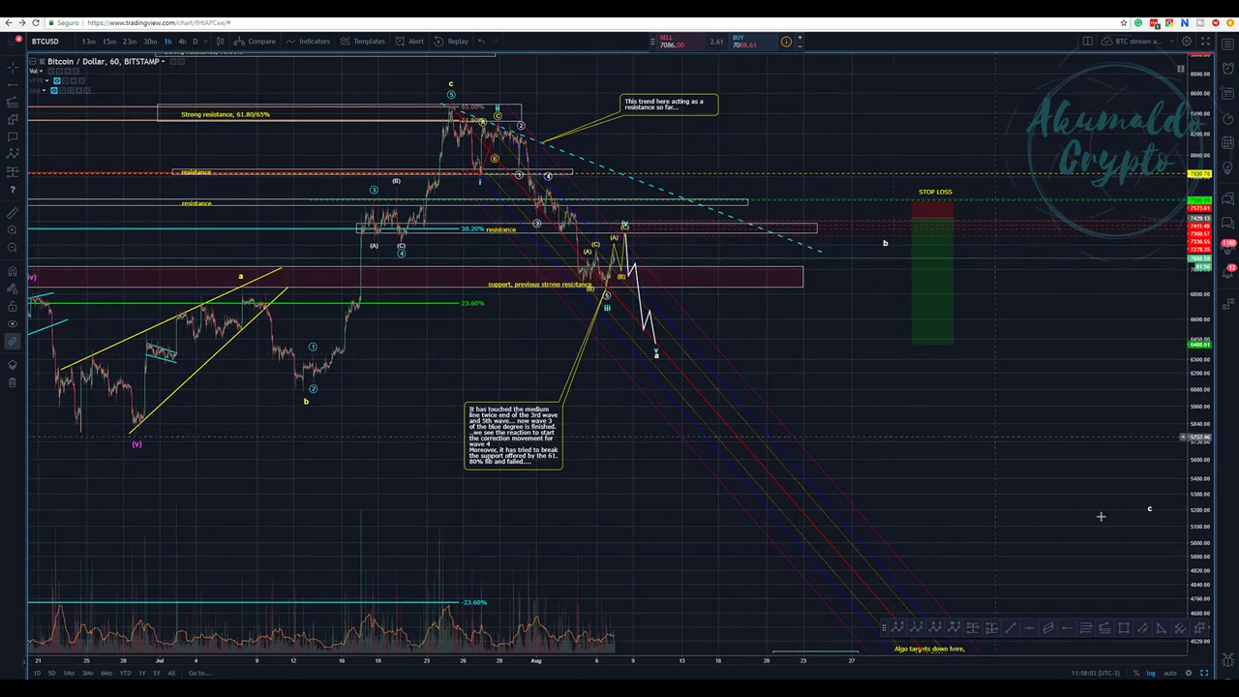
pyautogui.click(1204, 674)
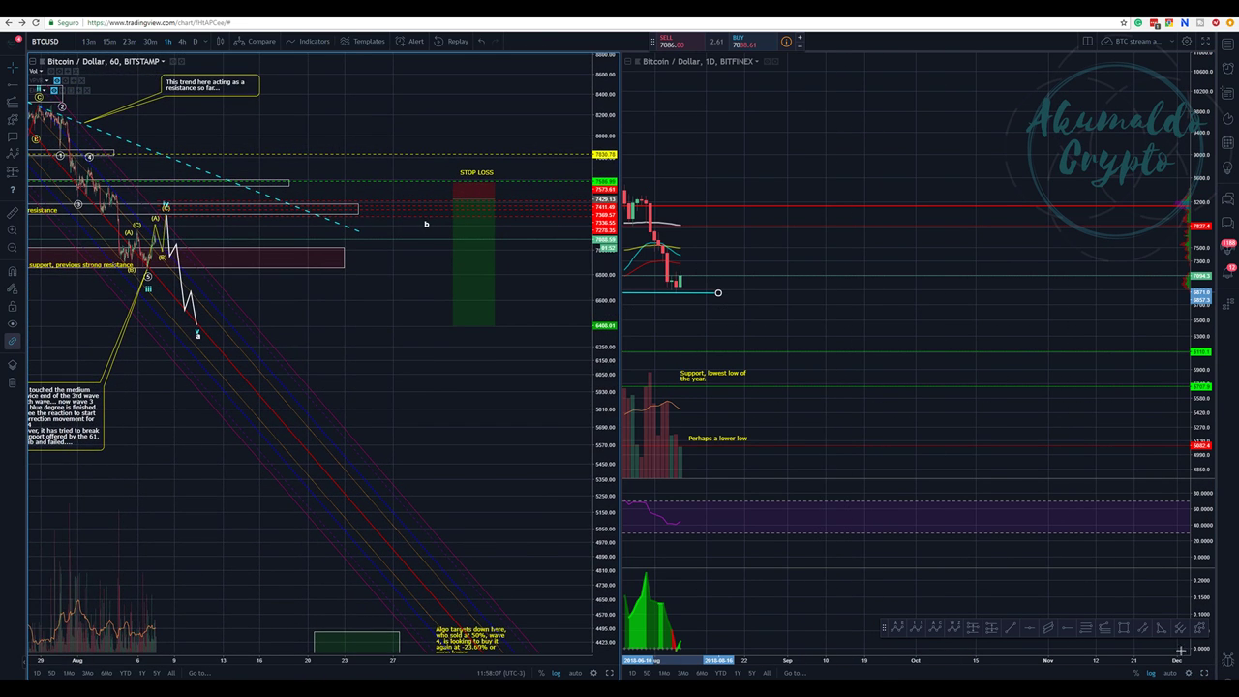
pyautogui.click(1203, 674)
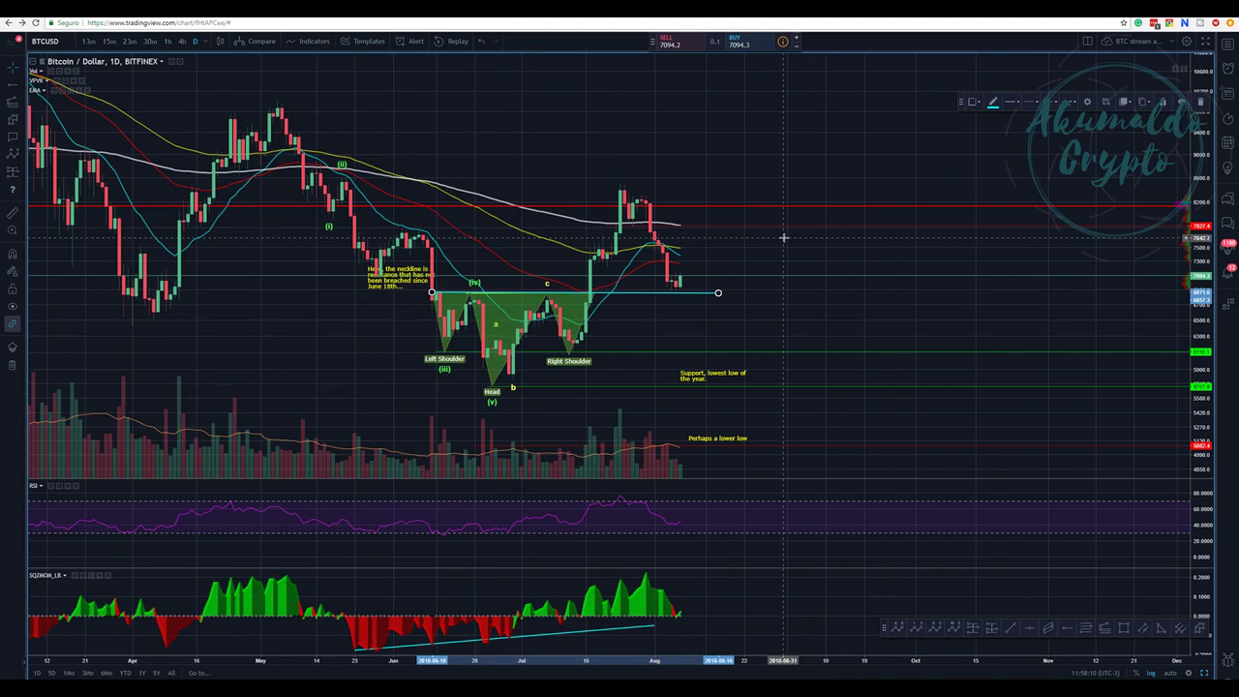
pyautogui.moveTo(676, 111); pyautogui.dragTo(574, 112)
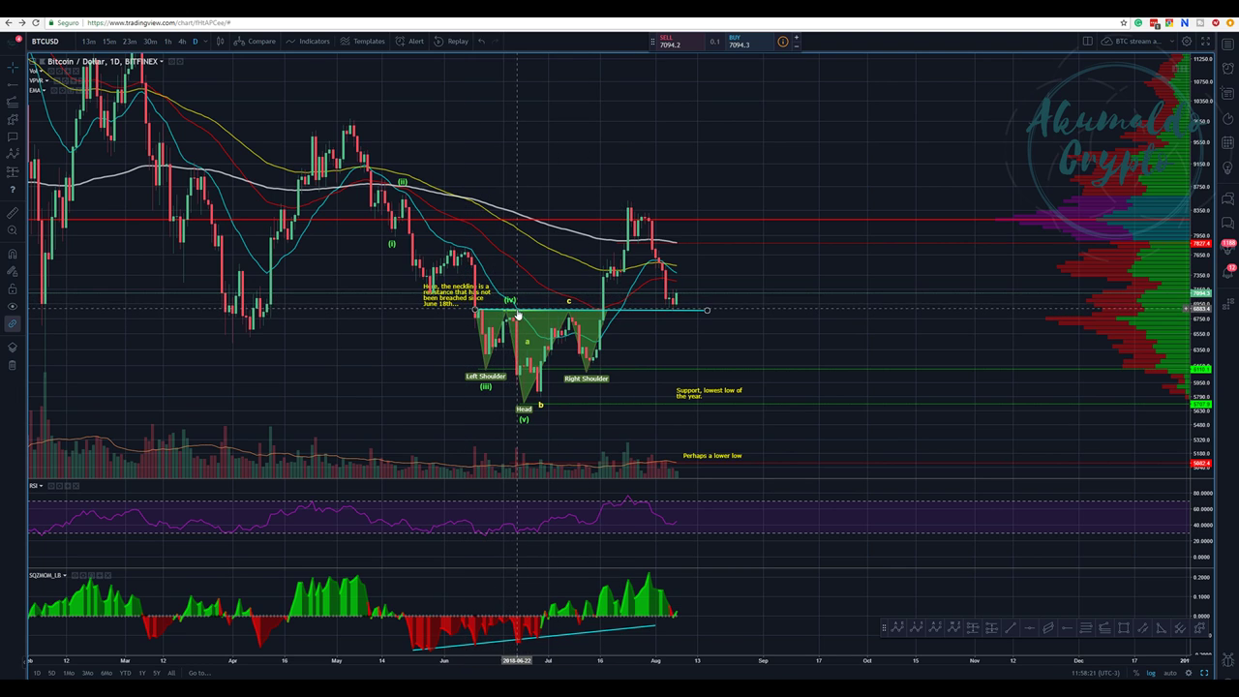
pyautogui.click(517, 312)
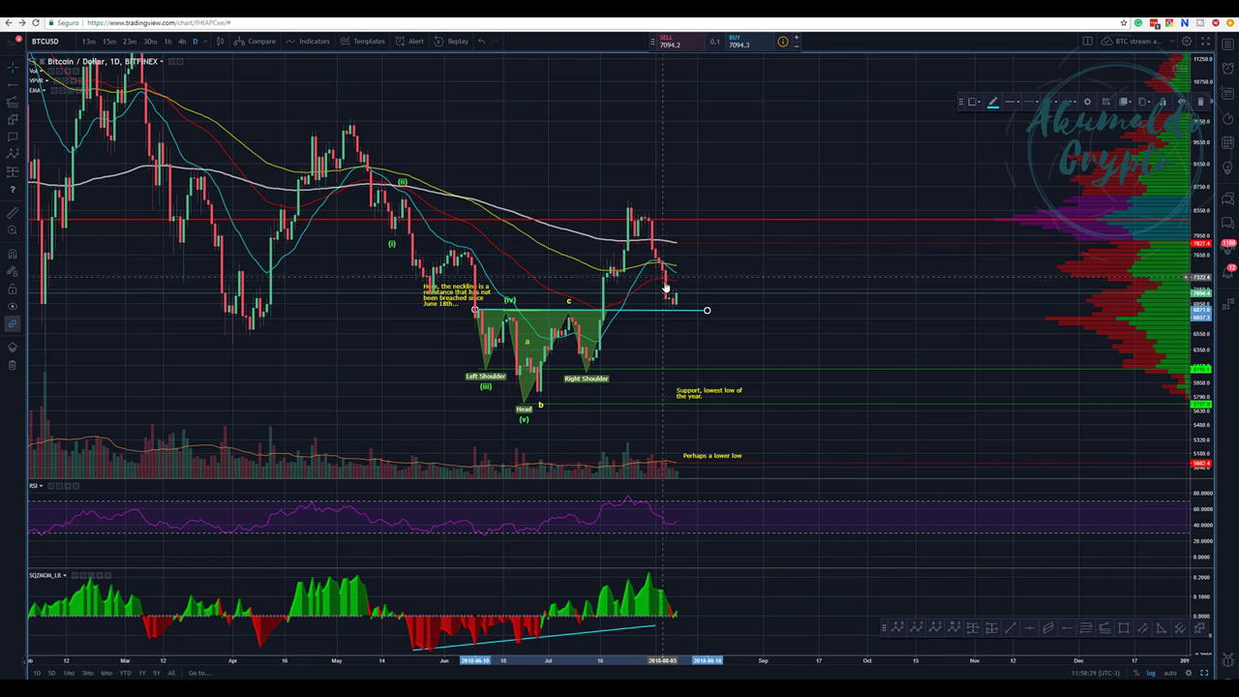
pyautogui.click(623, 245)
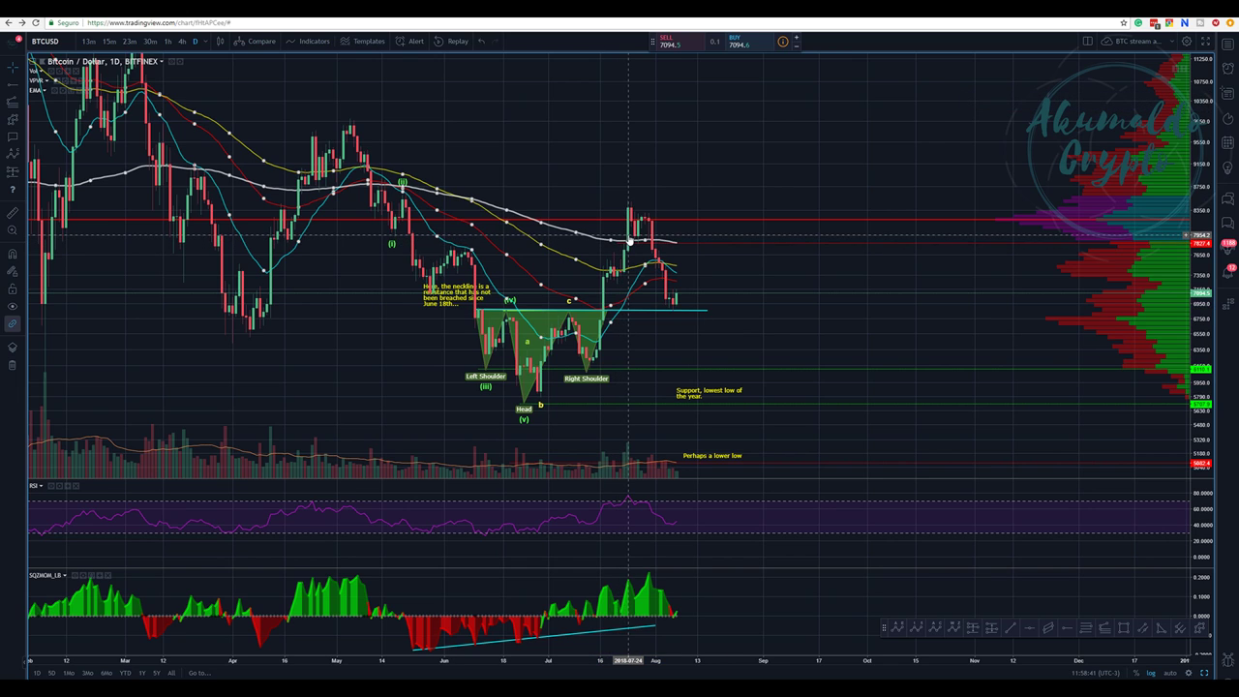
pyautogui.click(668, 313)
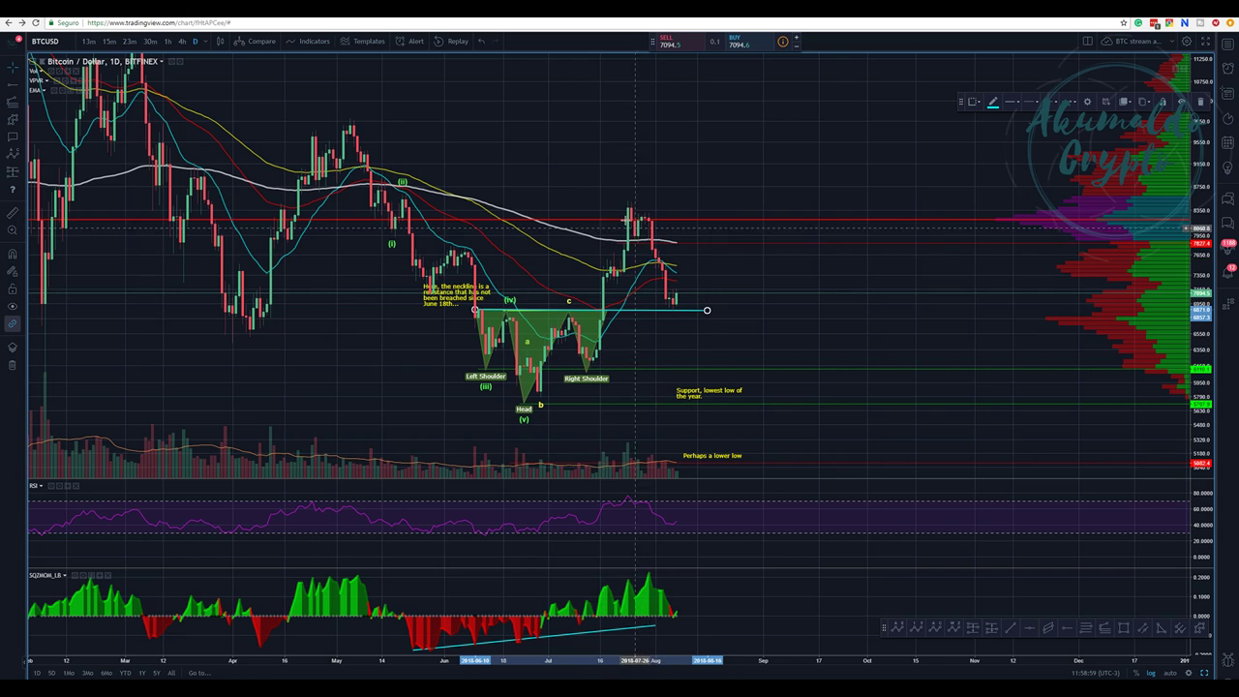
# Draw a temporary Fibonacci retracement from the wave b low to the late-July high on the daily chart, and remove it.
pyautogui.click(1086, 629)
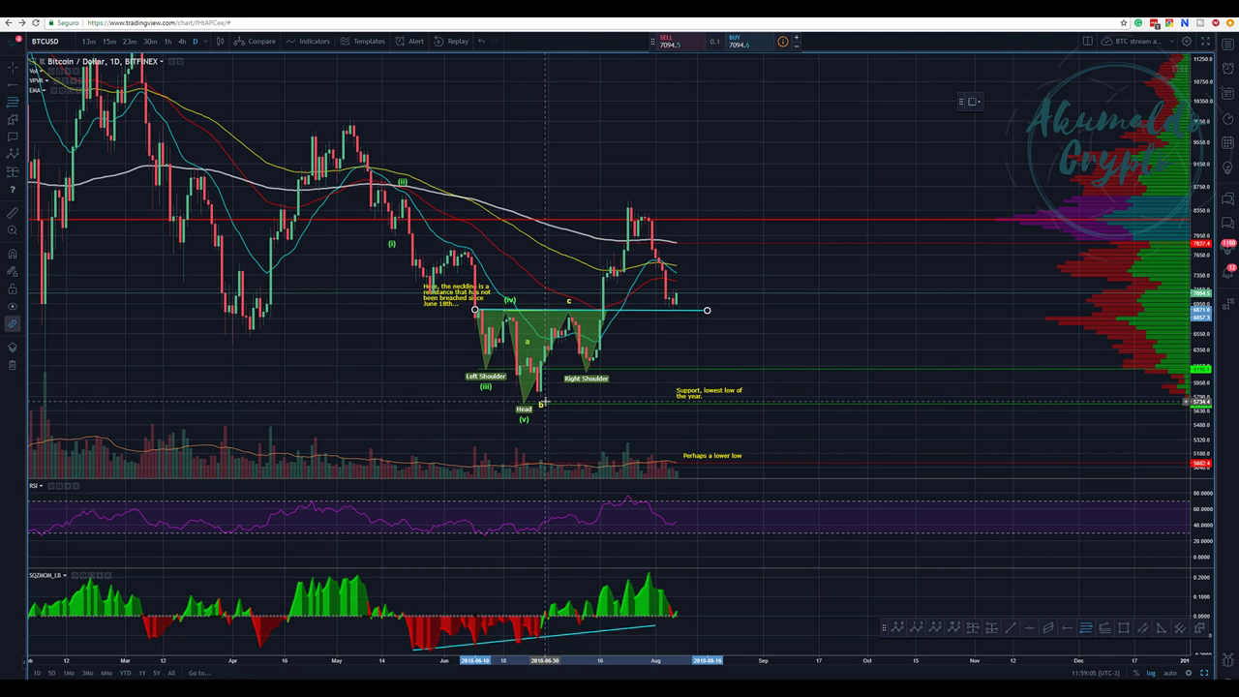
pyautogui.click(545, 401)
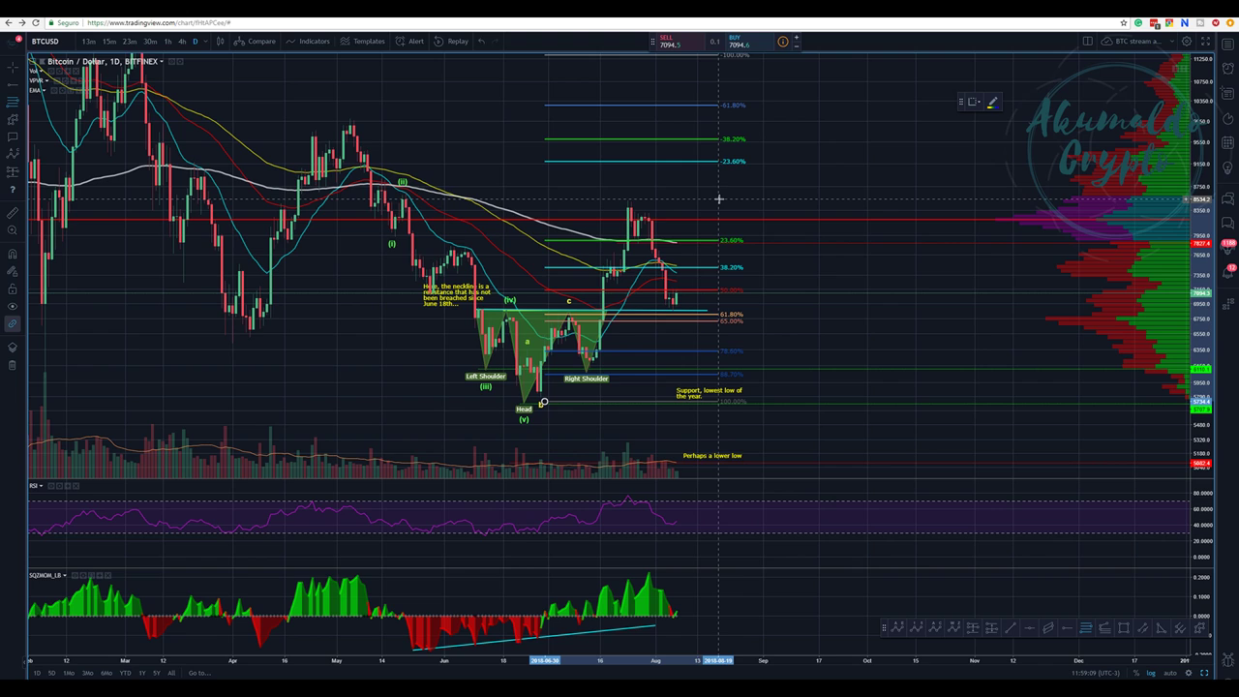
pyautogui.click(731, 200)
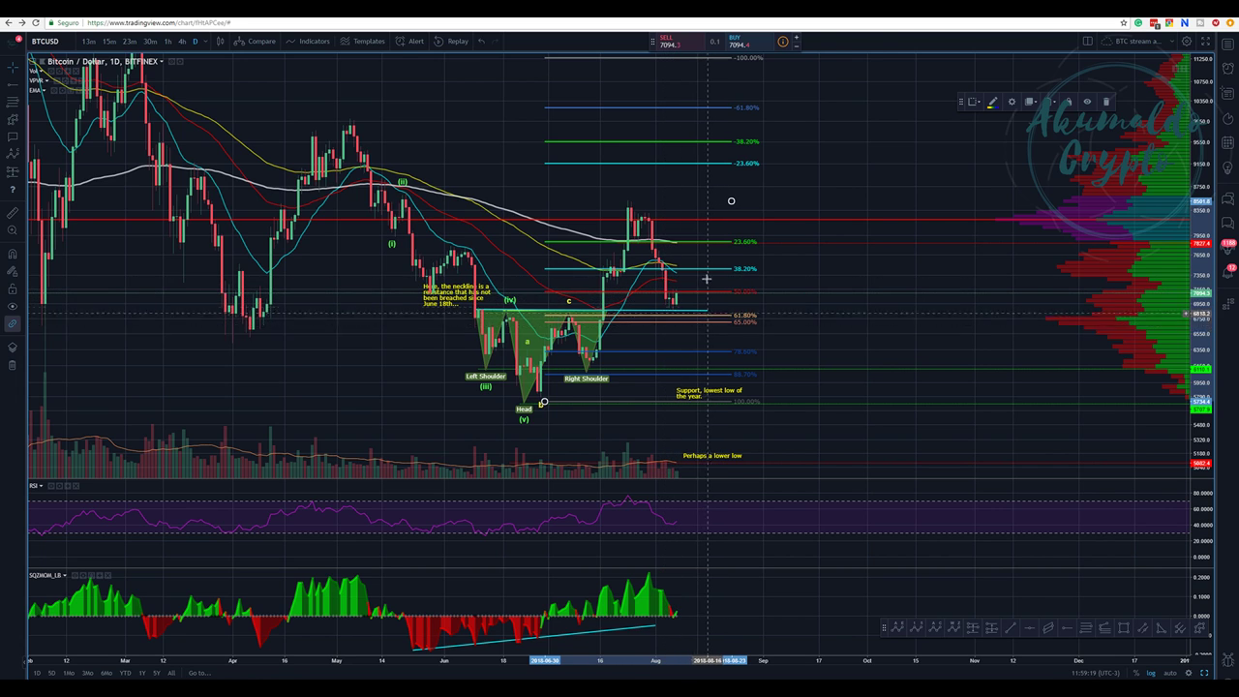
pyautogui.rightClick(662, 171)
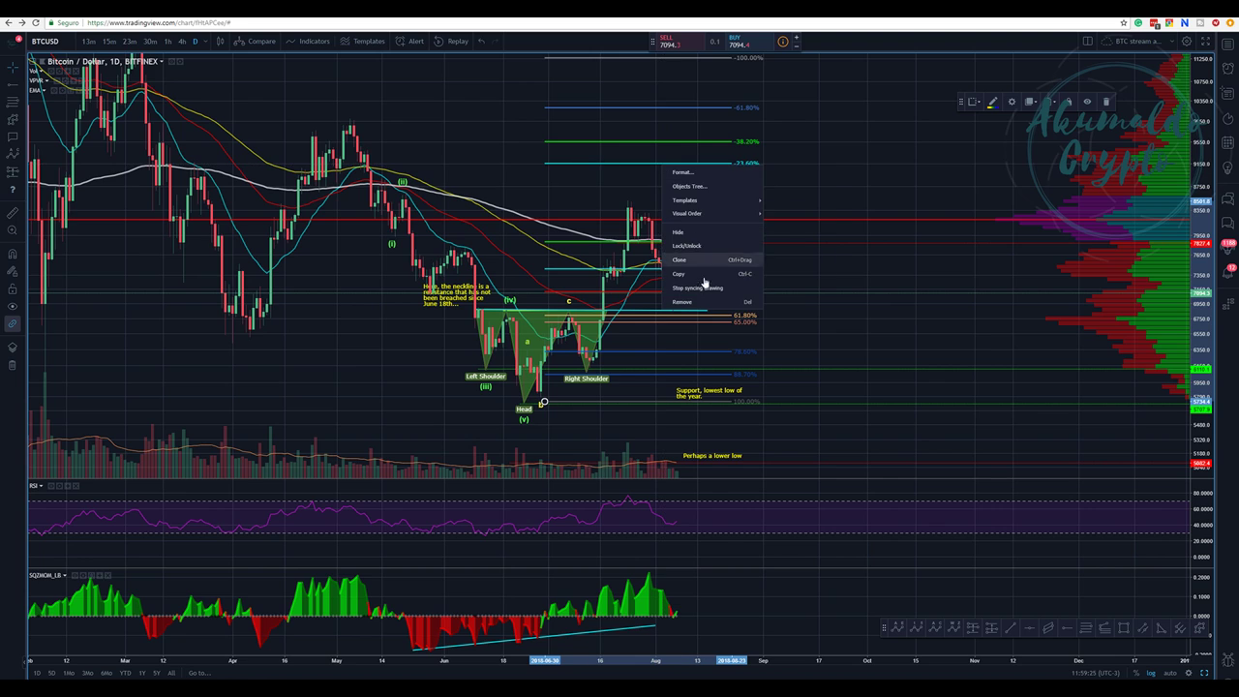
pyautogui.click(708, 300)
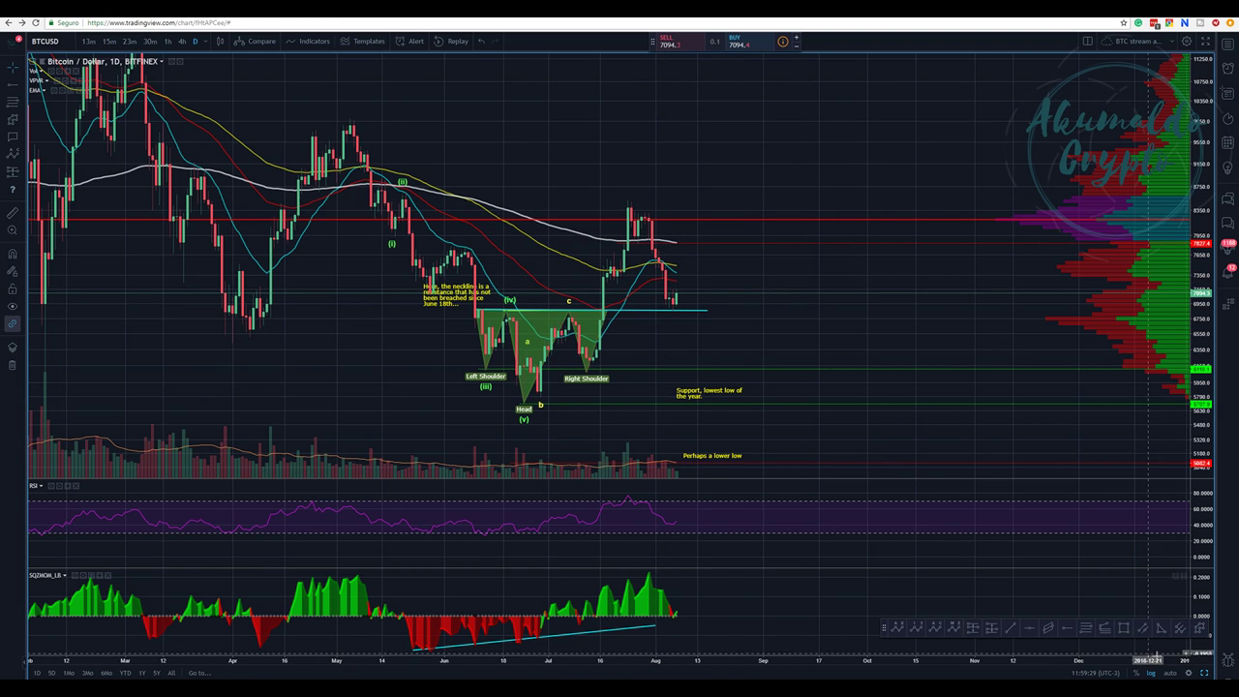
# Return to the maximized hourly chart and examine the a, b and c waves since June, the red support zone and the resistance levels above.
pyautogui.click(1205, 672)
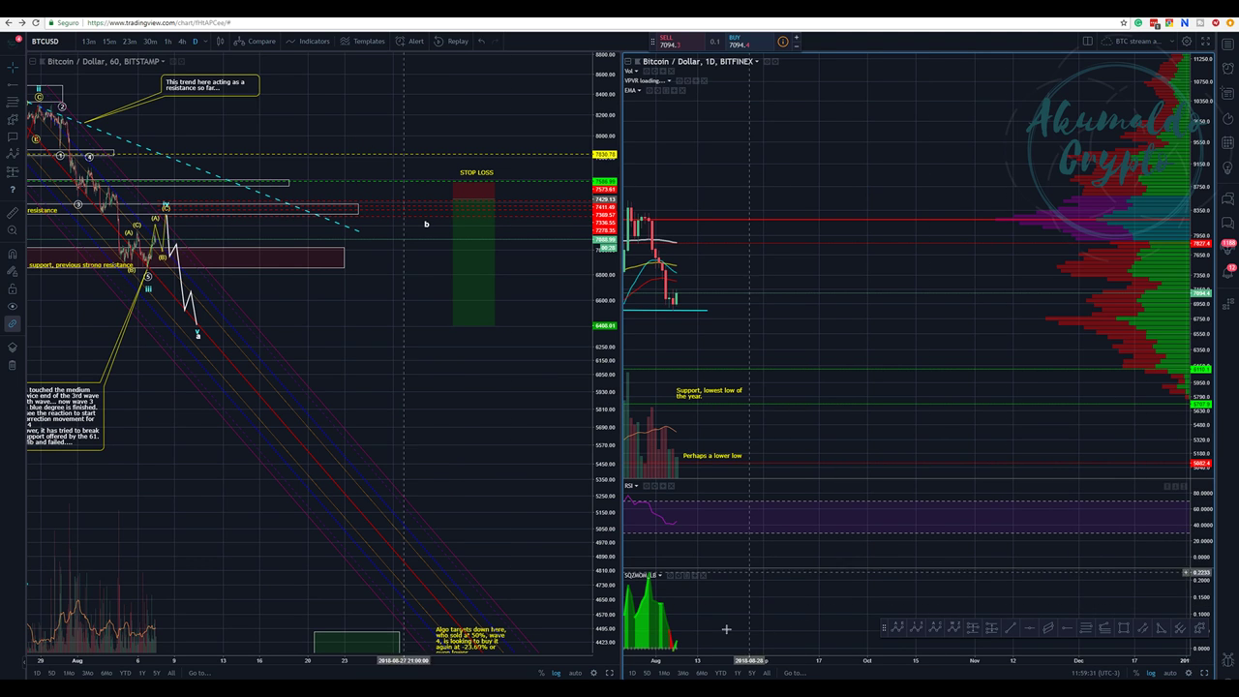
pyautogui.click(607, 673)
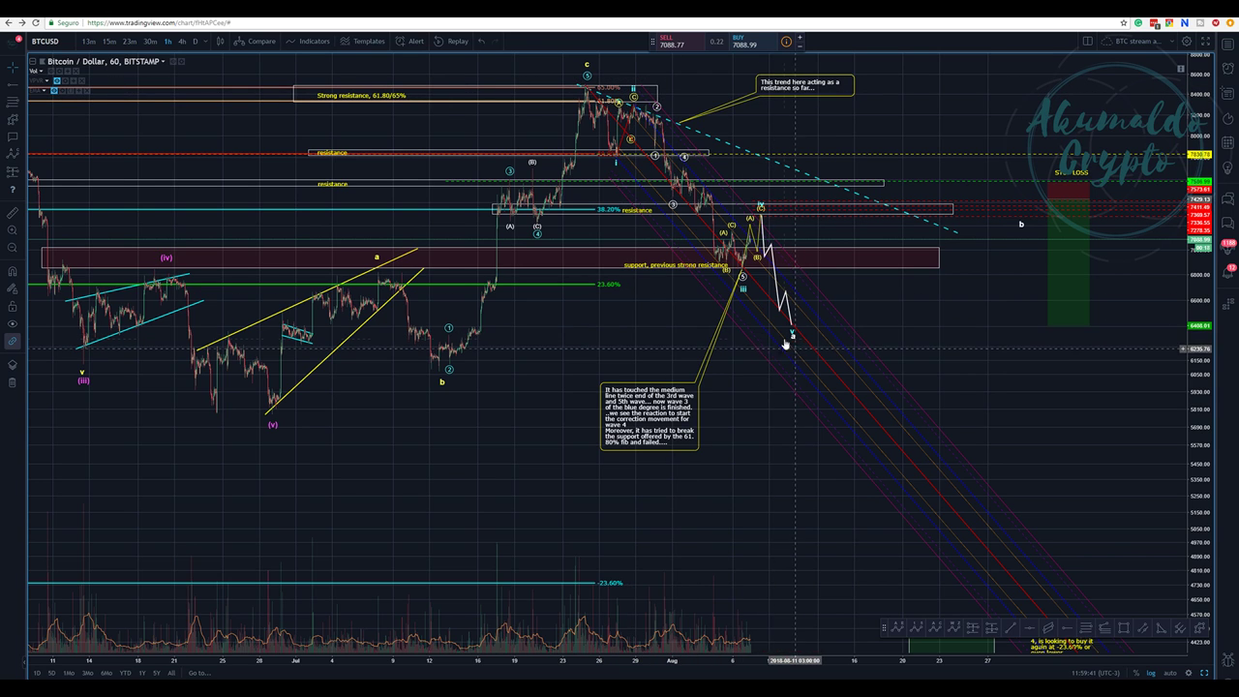
pyautogui.scroll(2, 642, 114)
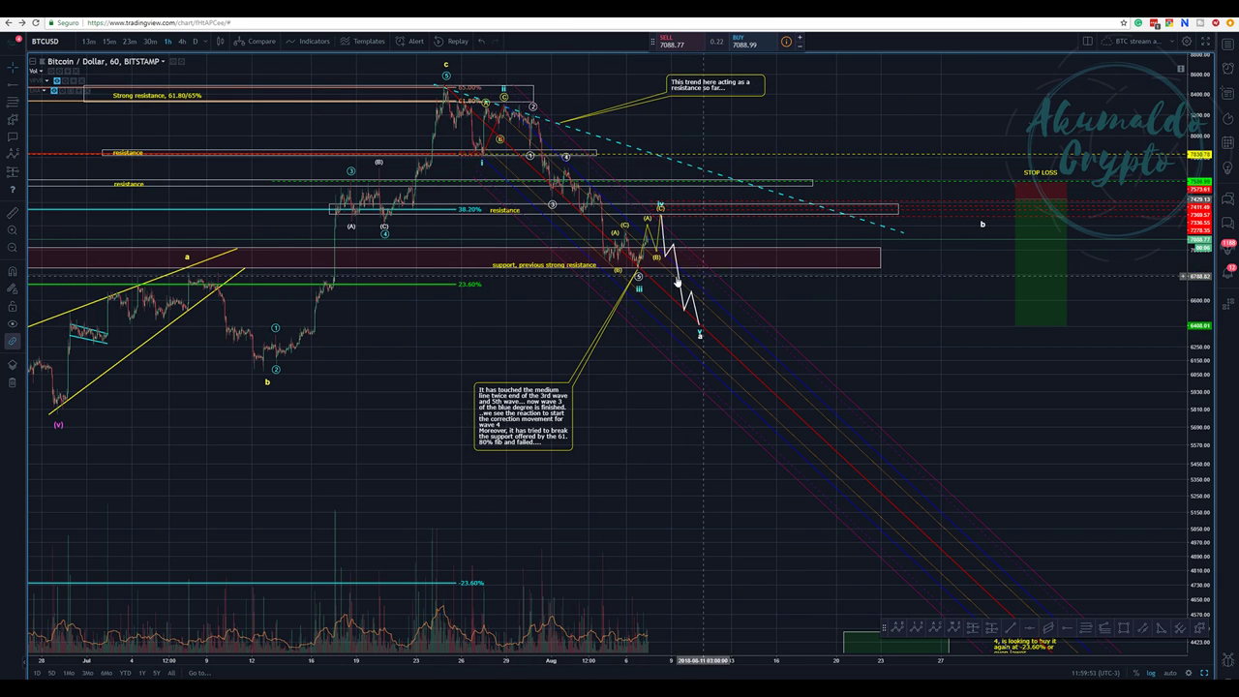
pyautogui.scroll(-1, 629, 303)
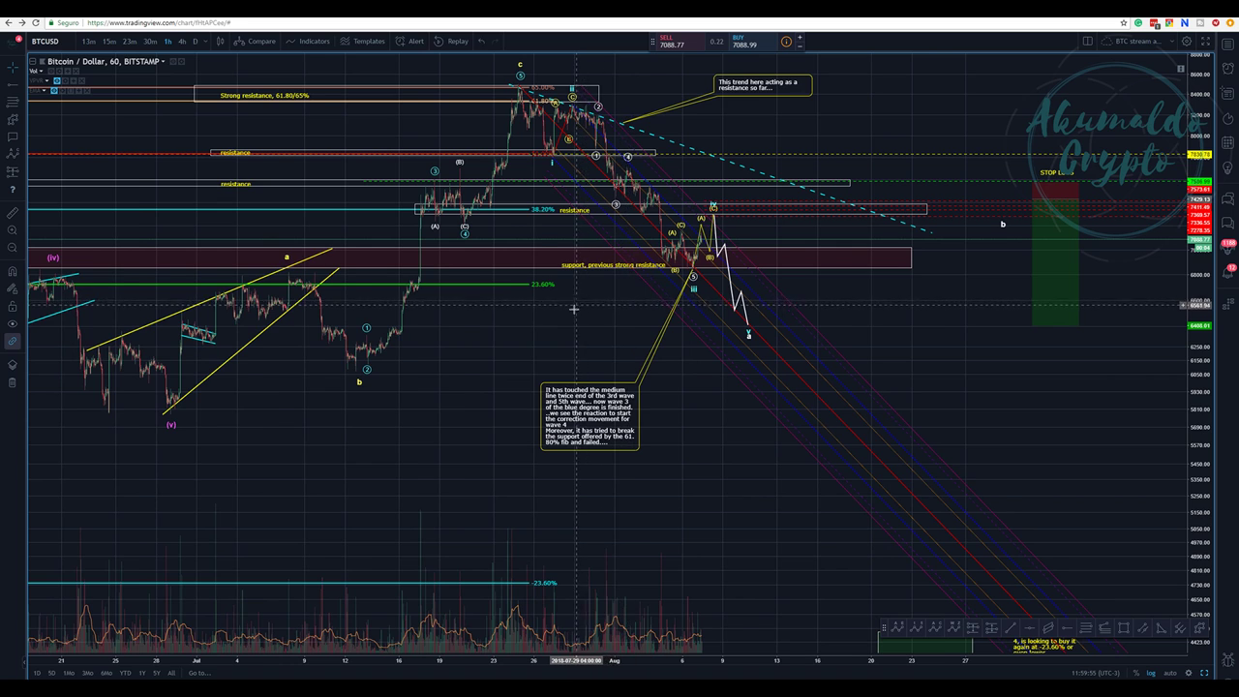
pyautogui.scroll(-2, 574, 316)
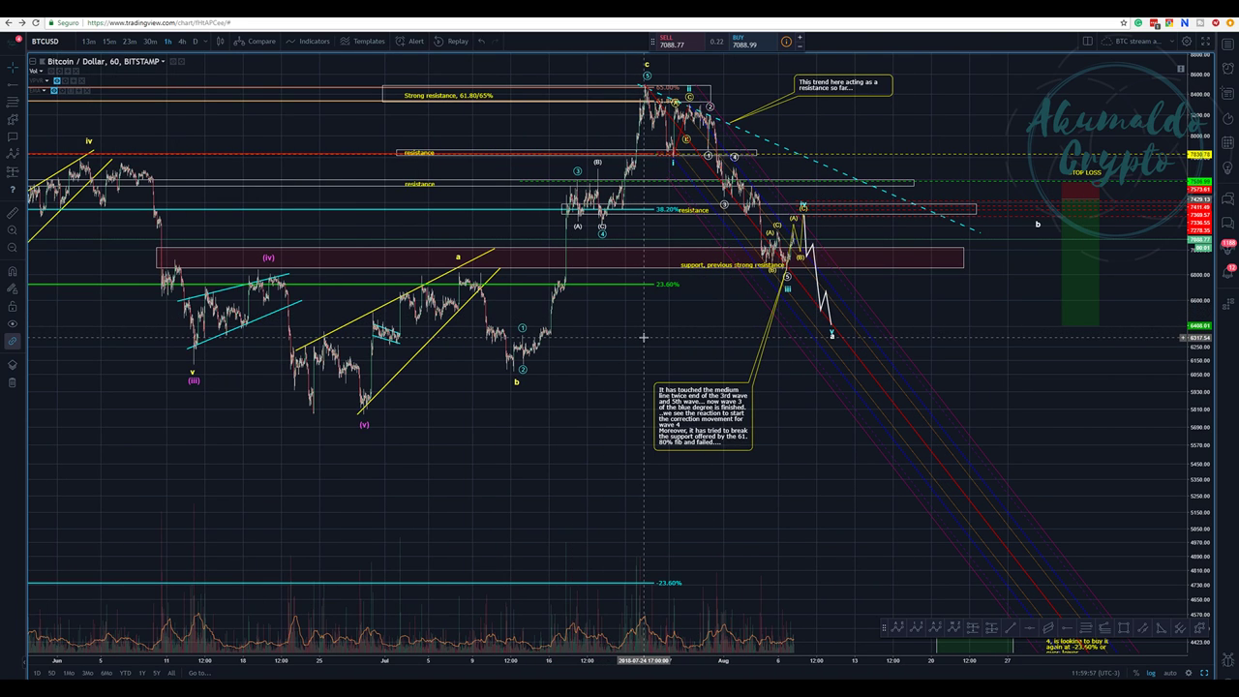
pyautogui.moveTo(649, 352); pyautogui.dragTo(602, 315)
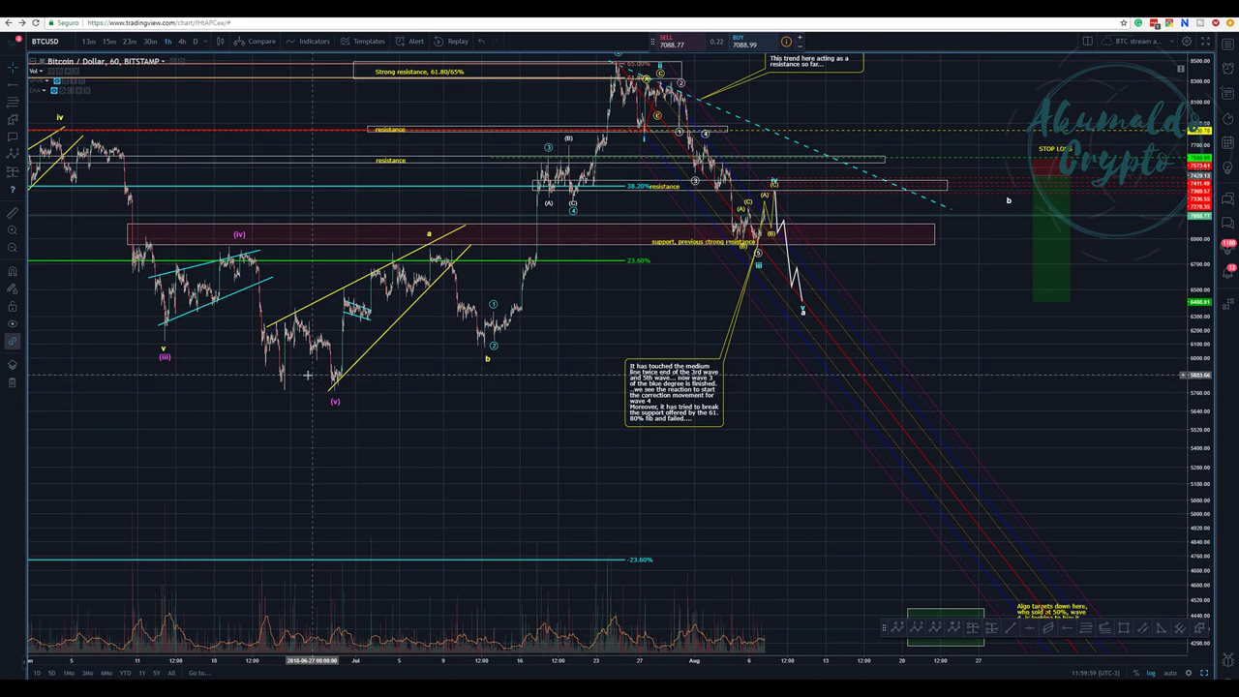
pyautogui.click(437, 249)
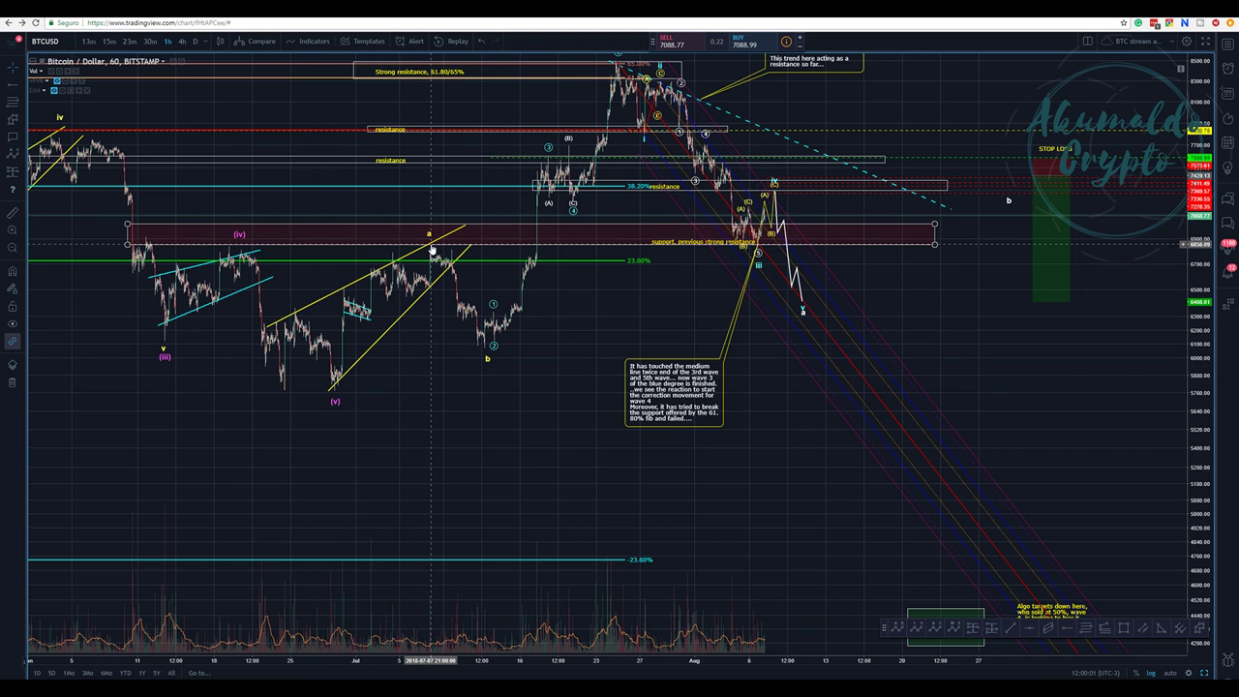
pyautogui.moveTo(665, 329); pyautogui.dragTo(584, 374)
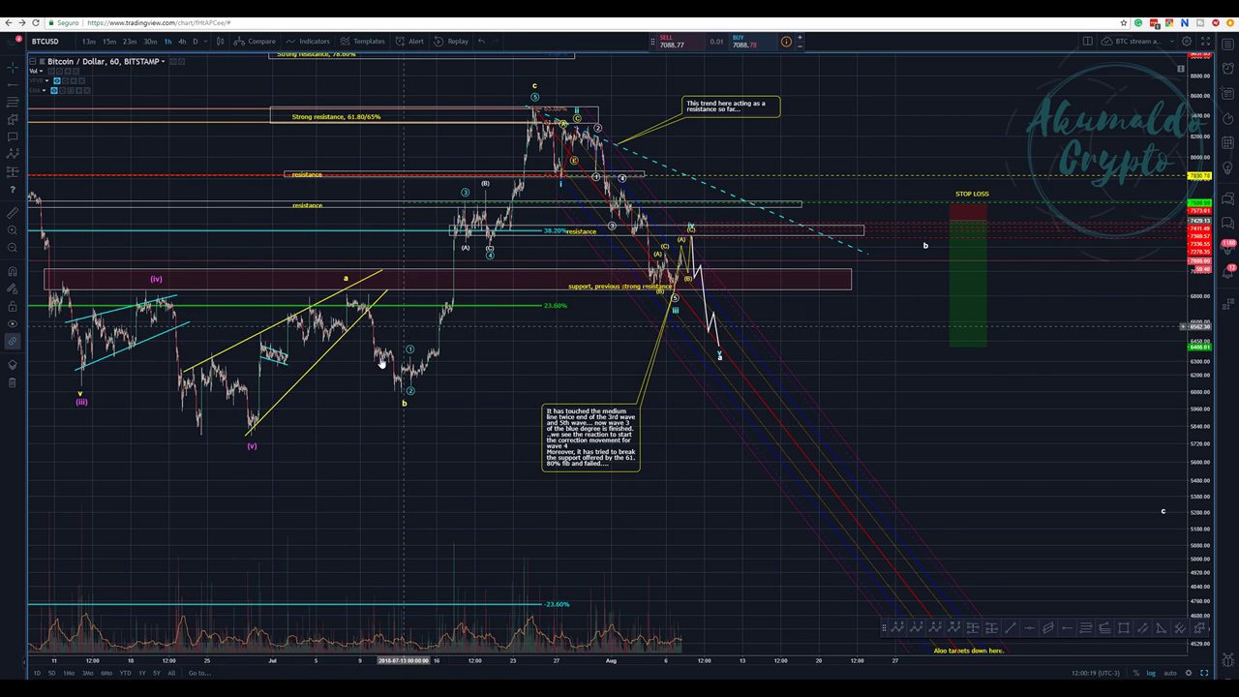
pyautogui.scroll(-2, 397, 358)
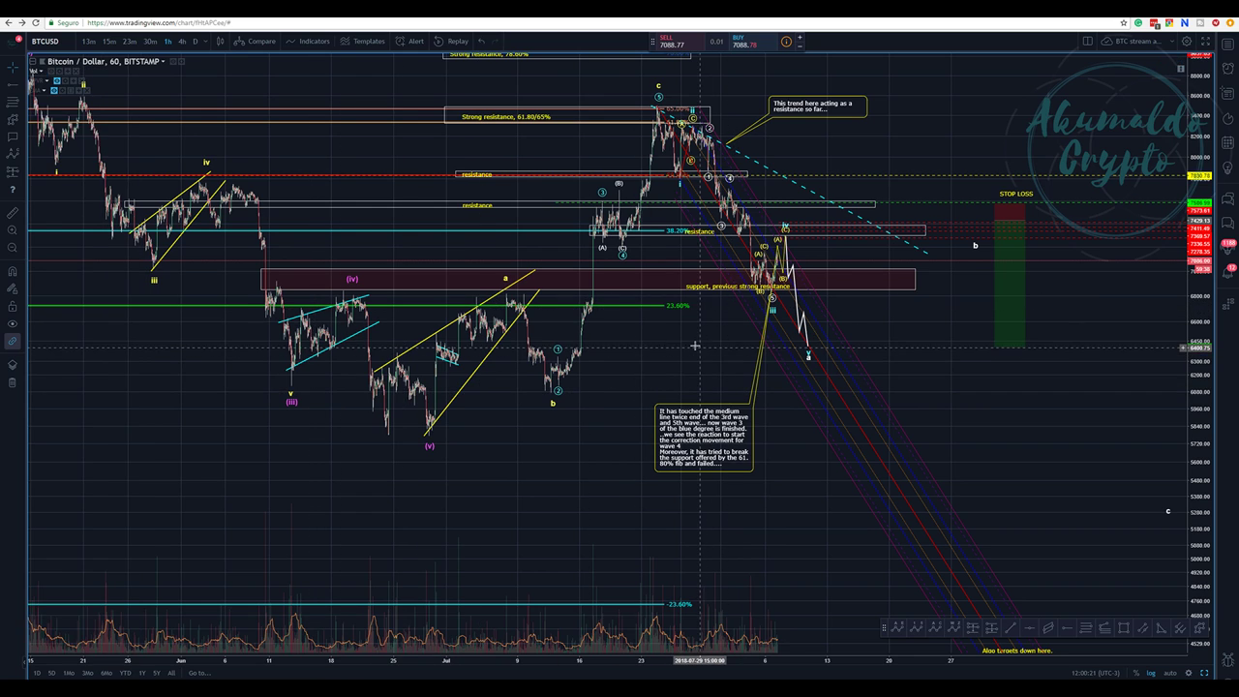
pyautogui.moveTo(696, 344); pyautogui.dragTo(579, 344)
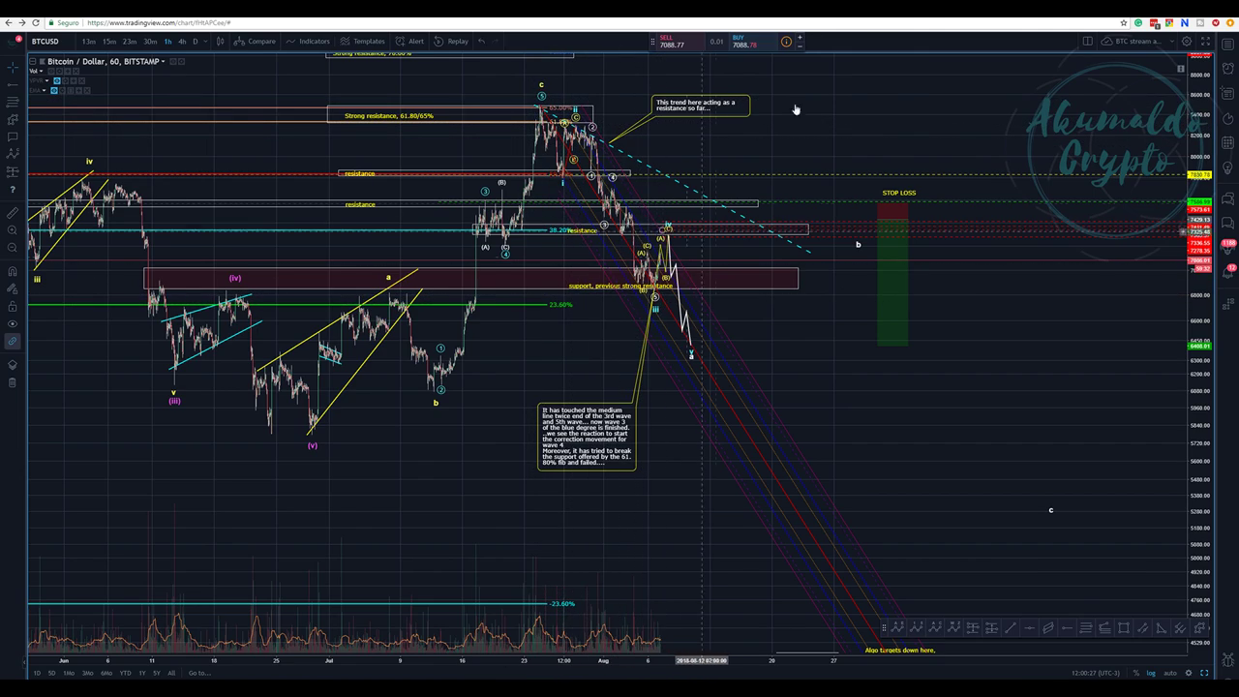
pyautogui.moveTo(916, 93); pyautogui.dragTo(827, 171)
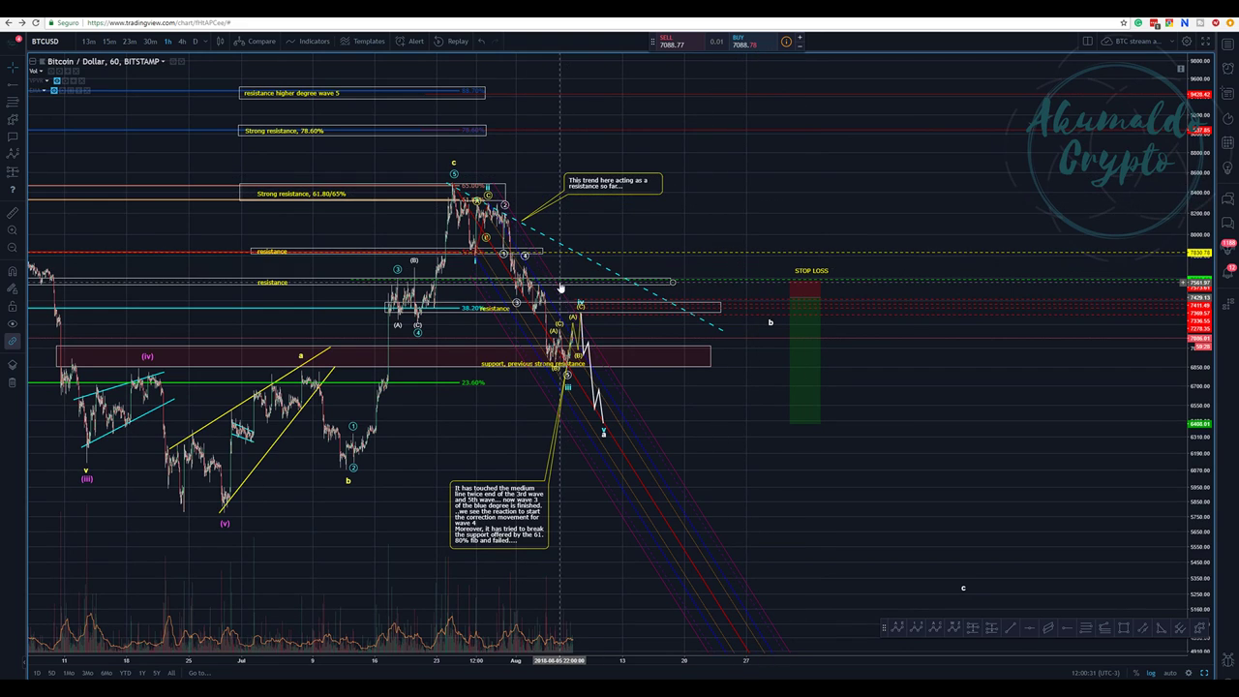
# Realign the two plain resistance labels in their boxes and shift the "support, previous strong resistance" label toward the middle of the red zone.
pyautogui.click(277, 283)
pyautogui.moveTo(267, 282); pyautogui.dragTo(266, 254)
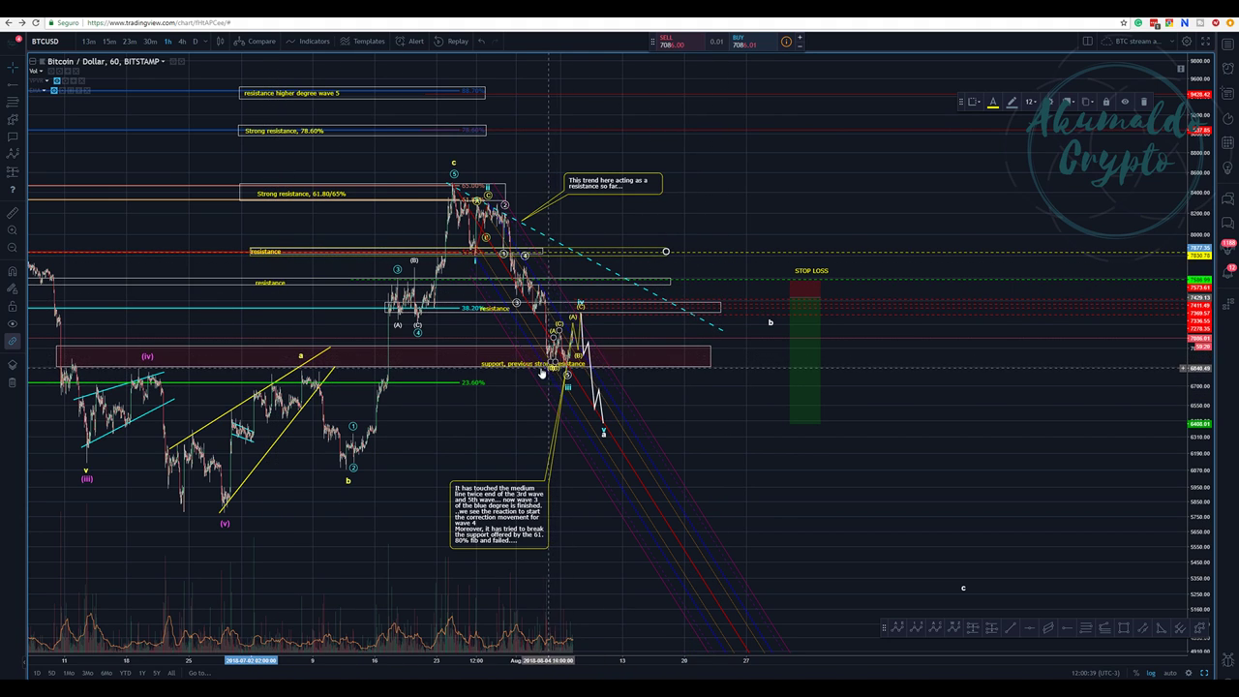
pyautogui.moveTo(504, 371); pyautogui.dragTo(415, 364)
pyautogui.scroll(-2, 418, 365)
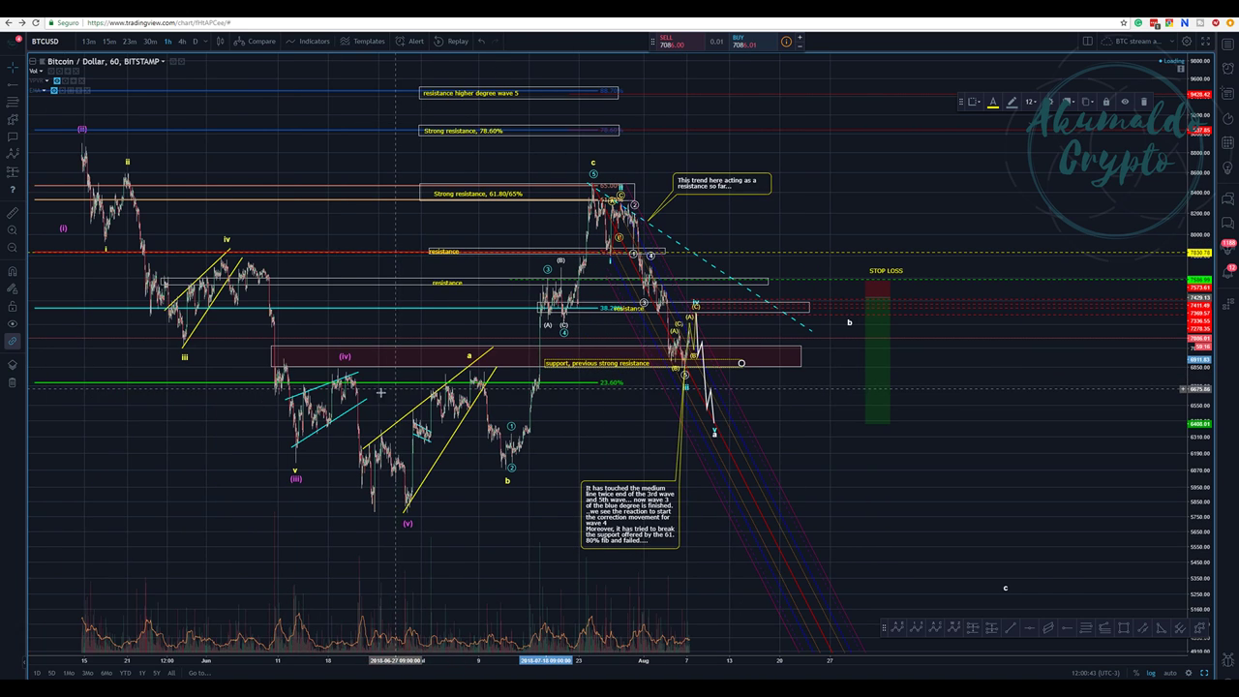
pyautogui.hotkey('ctrl', 'Tab')
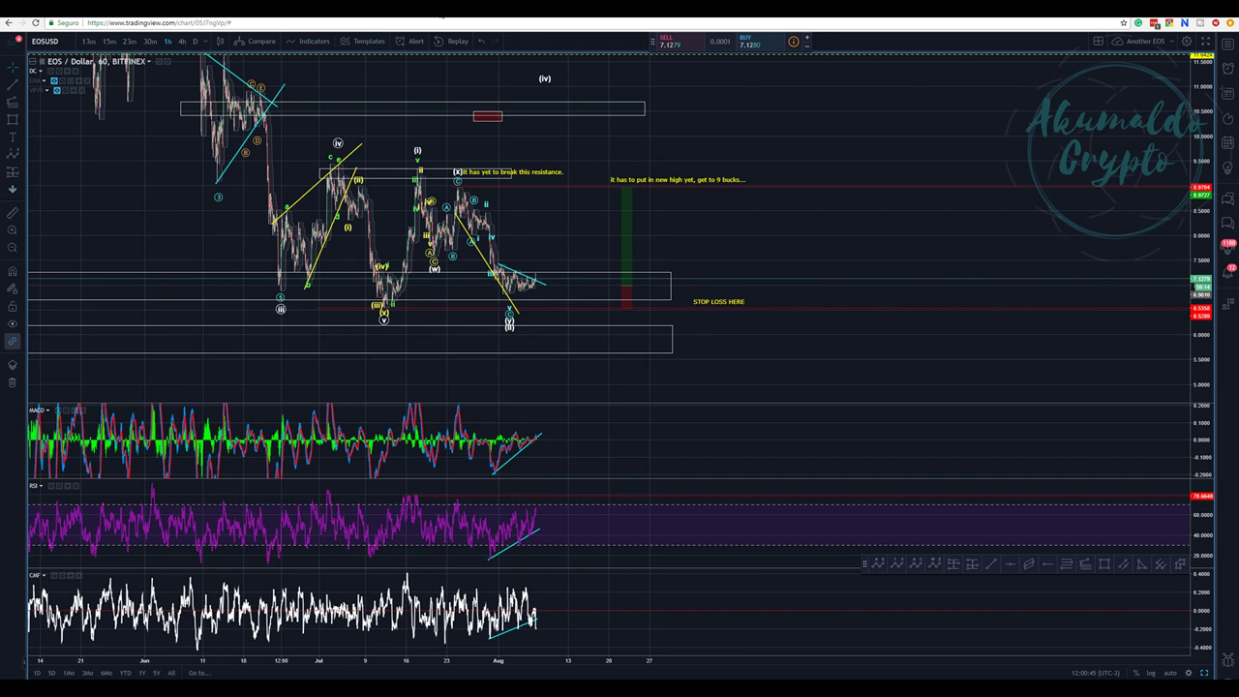
pyautogui.hotkey('ctrl', 'Tab')
pyautogui.hotkey('ctrl', 'Tab')
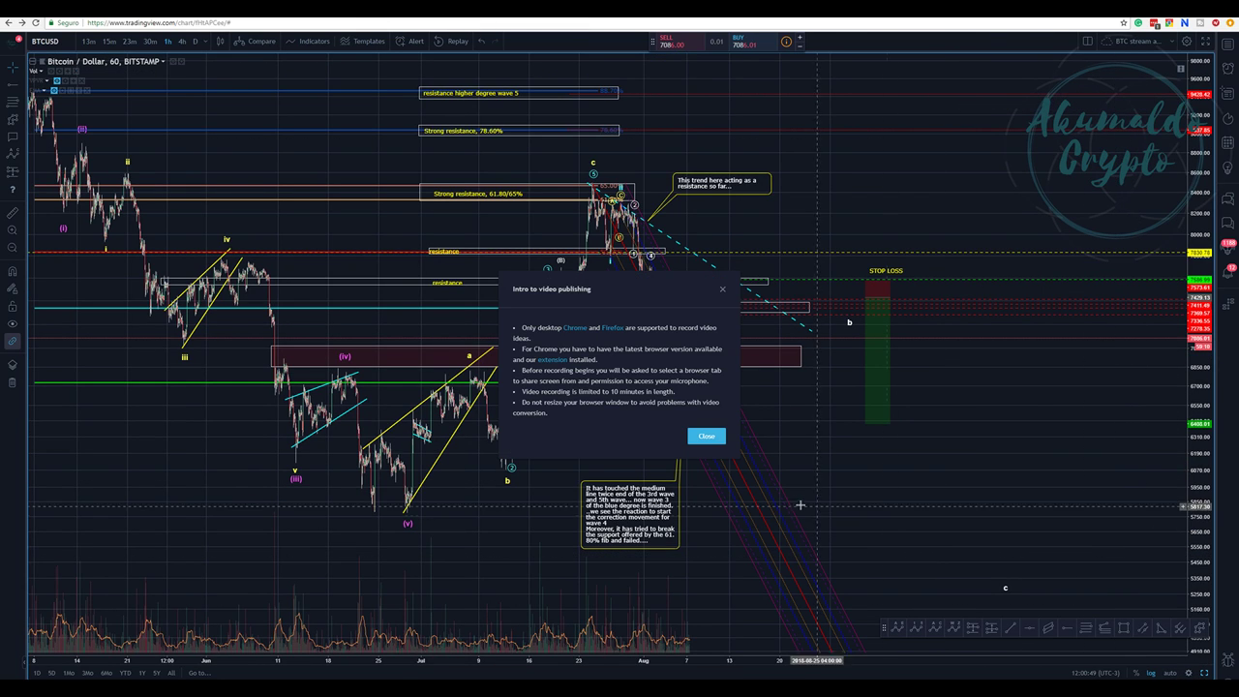
pyautogui.press('Escape')
pyautogui.click(1205, 674)
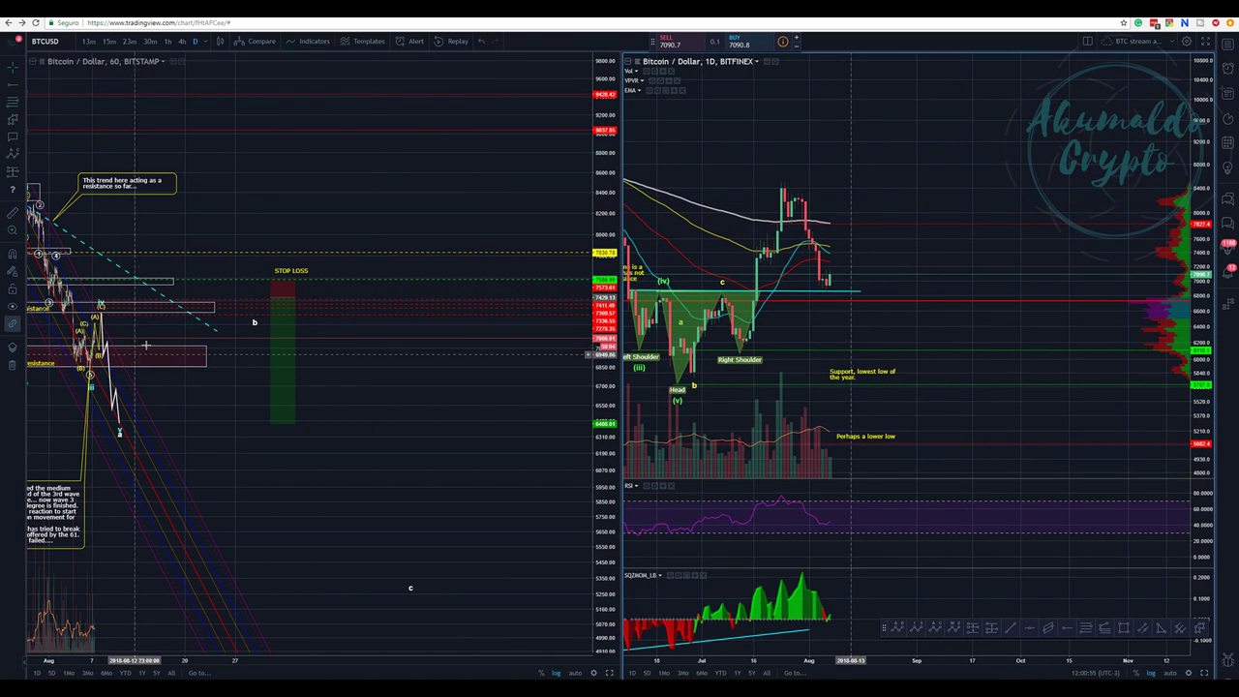
pyautogui.click(608, 670)
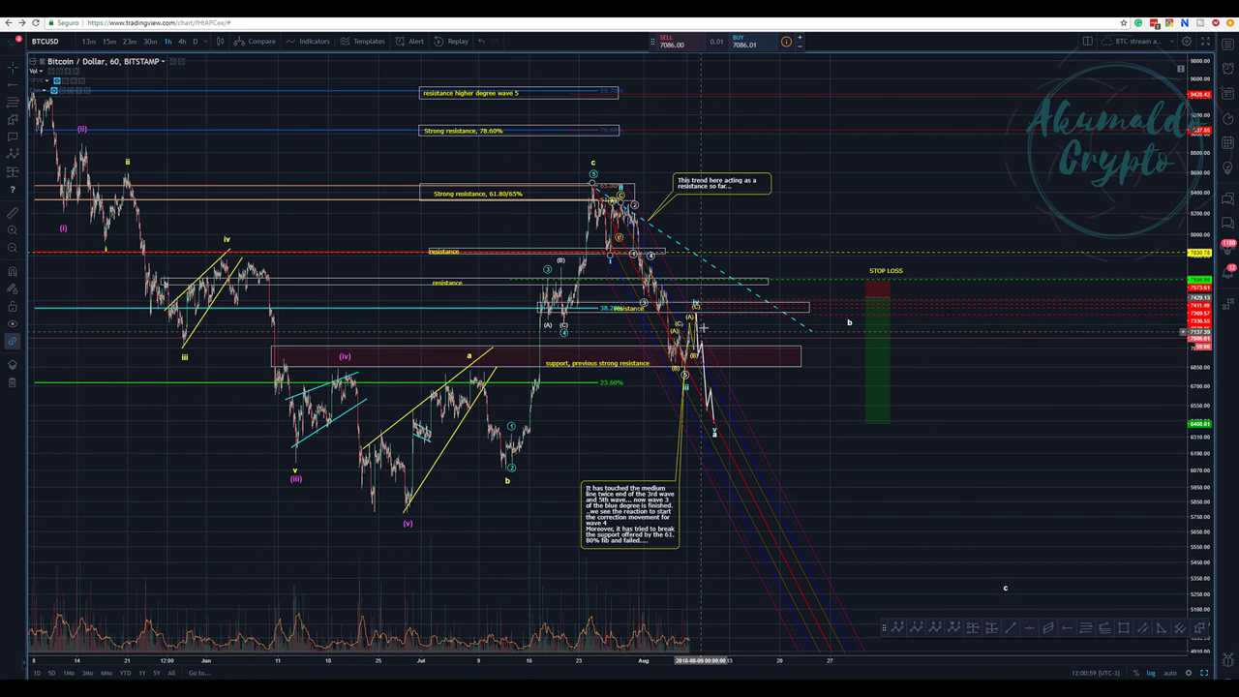
# Examine the projected path from wave iv to wave v on the hourly chart, including a close-up of the early-August waves inside the pitchfork.
pyautogui.scroll(3, 872, 456)
pyautogui.moveTo(691, 423); pyautogui.dragTo(705, 376)
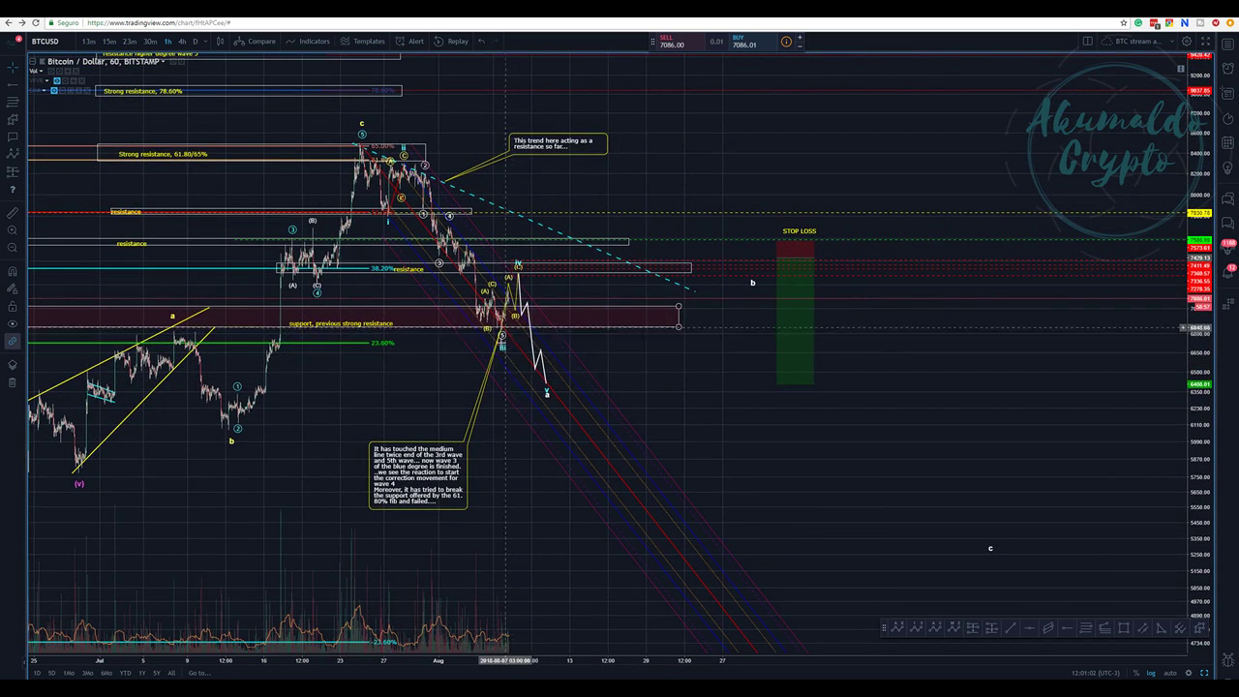
pyautogui.click(523, 309)
pyautogui.moveTo(519, 276); pyautogui.dragTo(520, 264)
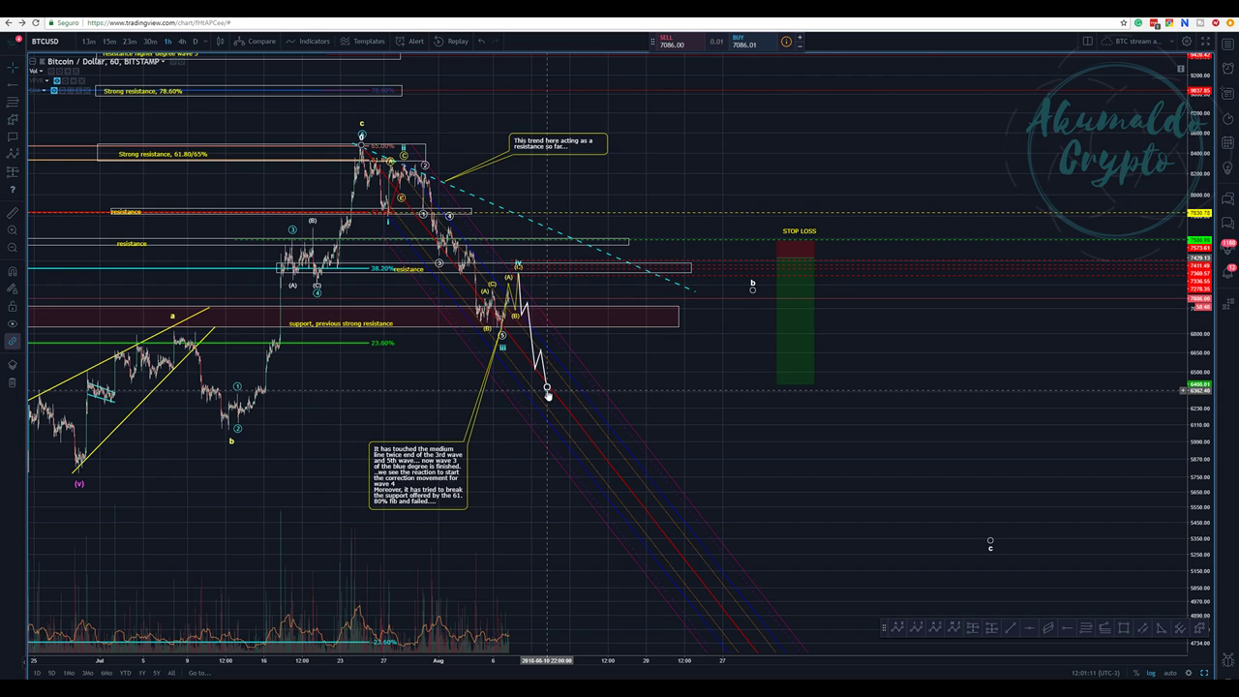
pyautogui.scroll(3, 523, 389)
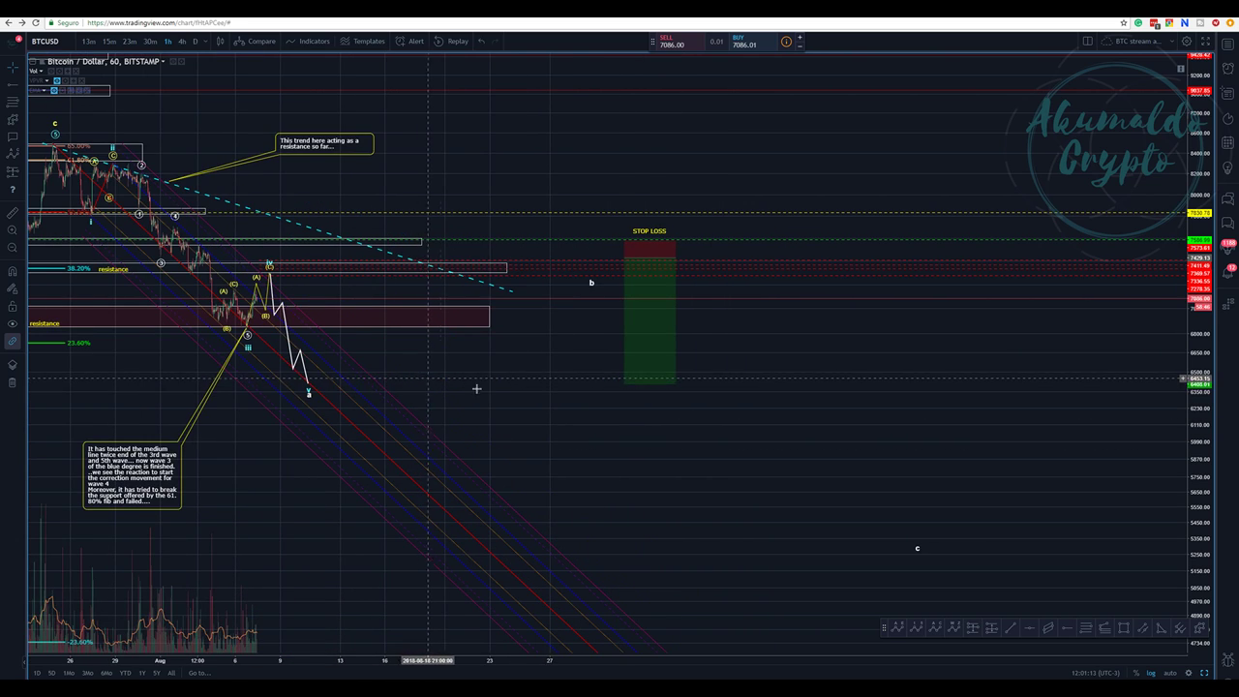
pyautogui.moveTo(501, 387); pyautogui.dragTo(703, 369)
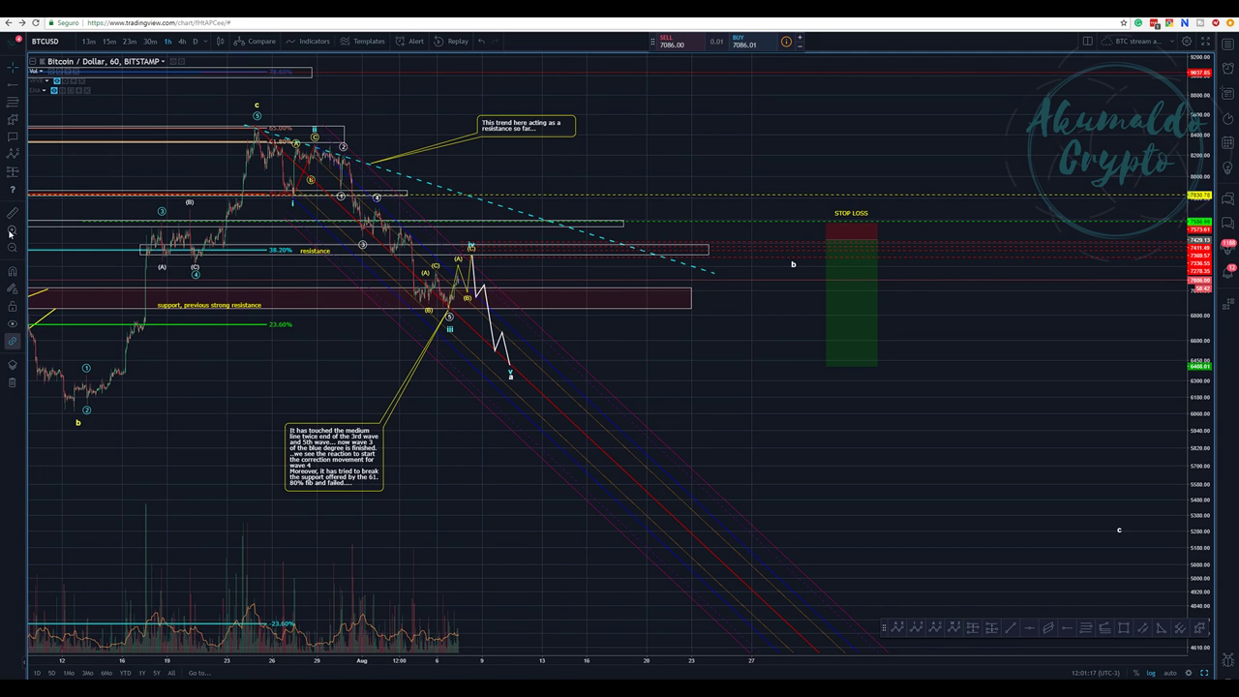
pyautogui.moveTo(411, 259); pyautogui.dragTo(593, 397)
pyautogui.scroll(-2, 552, 346)
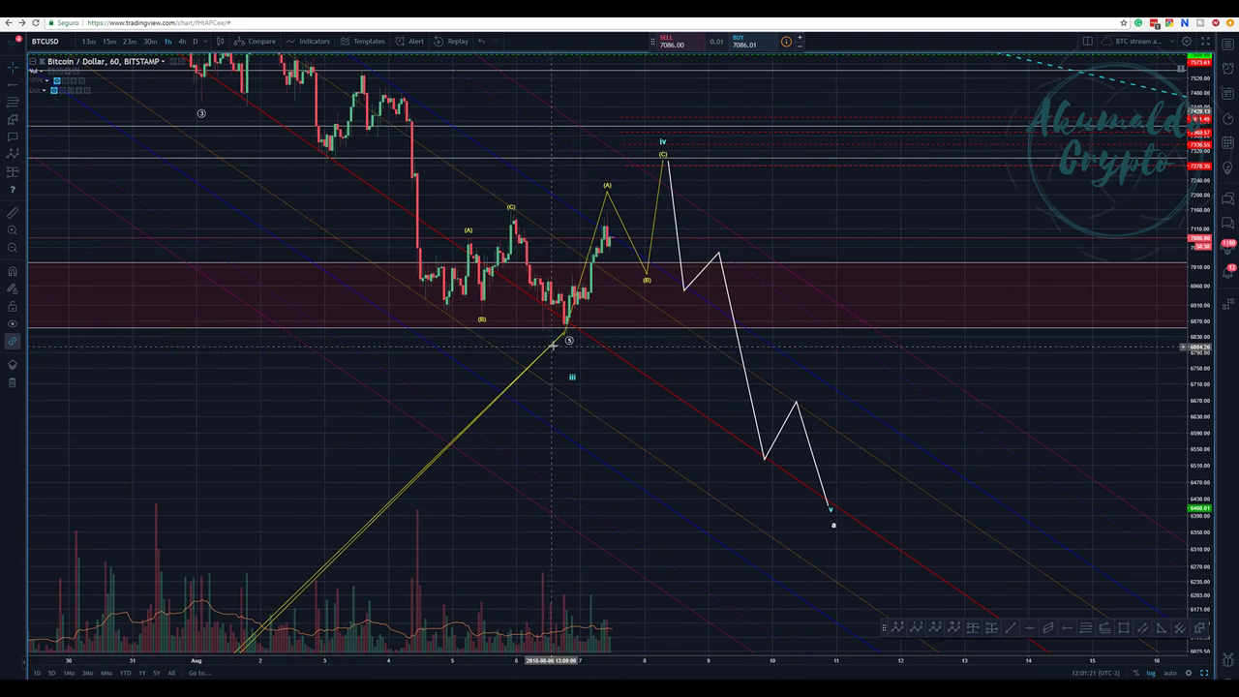
# Lower the projected wave (A) peak slightly on the yellow ABC path and join the white wave v path's start to wave (C).
pyautogui.moveTo(730, 205); pyautogui.dragTo(645, 238)
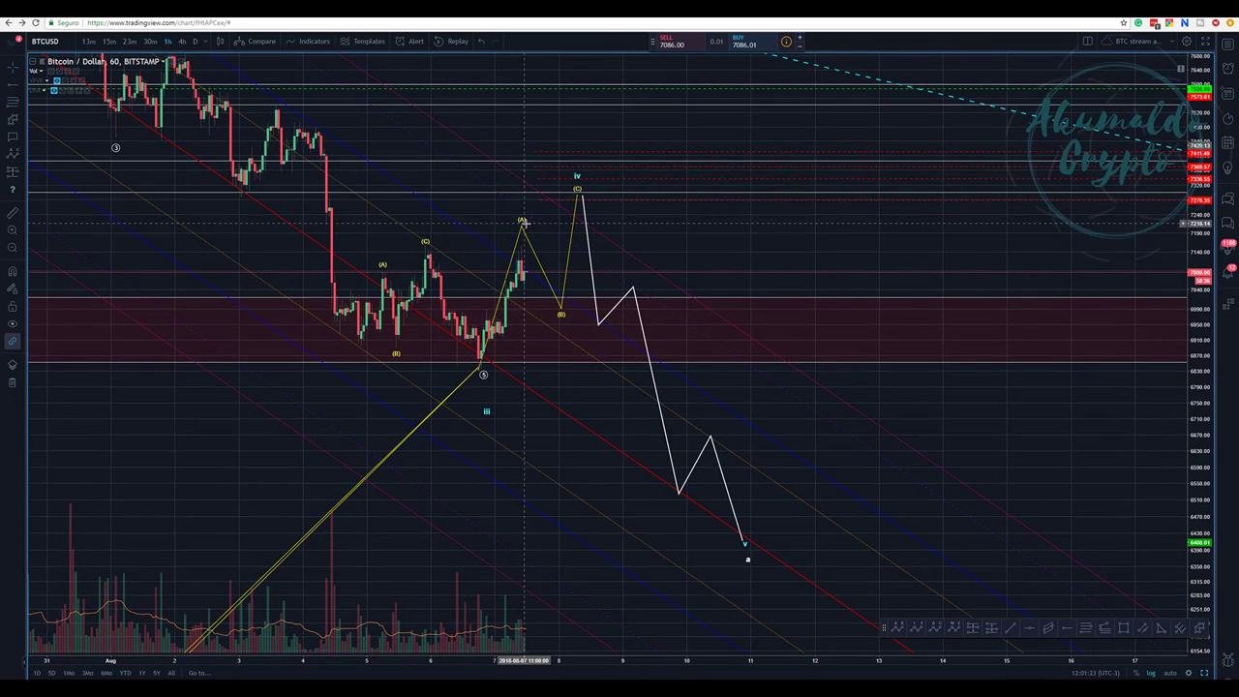
pyautogui.moveTo(521, 227); pyautogui.dragTo(525, 238)
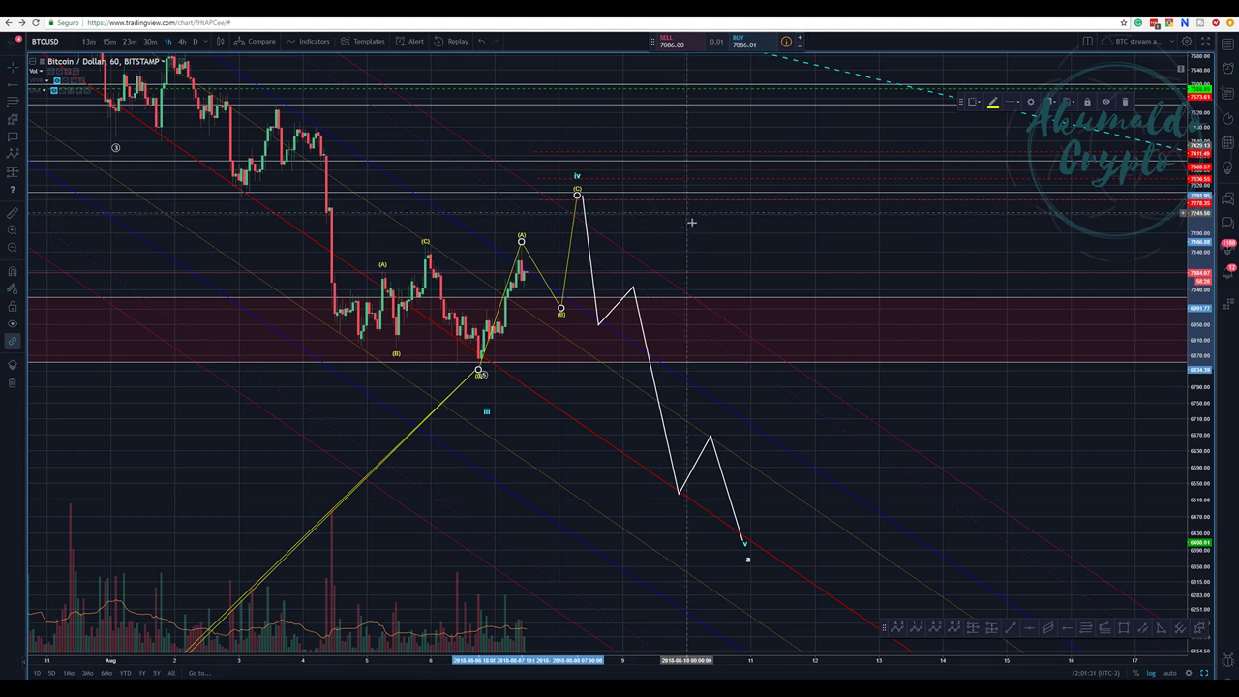
pyautogui.moveTo(688, 238)
pyautogui.mouseDown()
pyautogui.moveTo(608, 187)
pyautogui.moveTo(584, 210)
pyautogui.mouseUp()
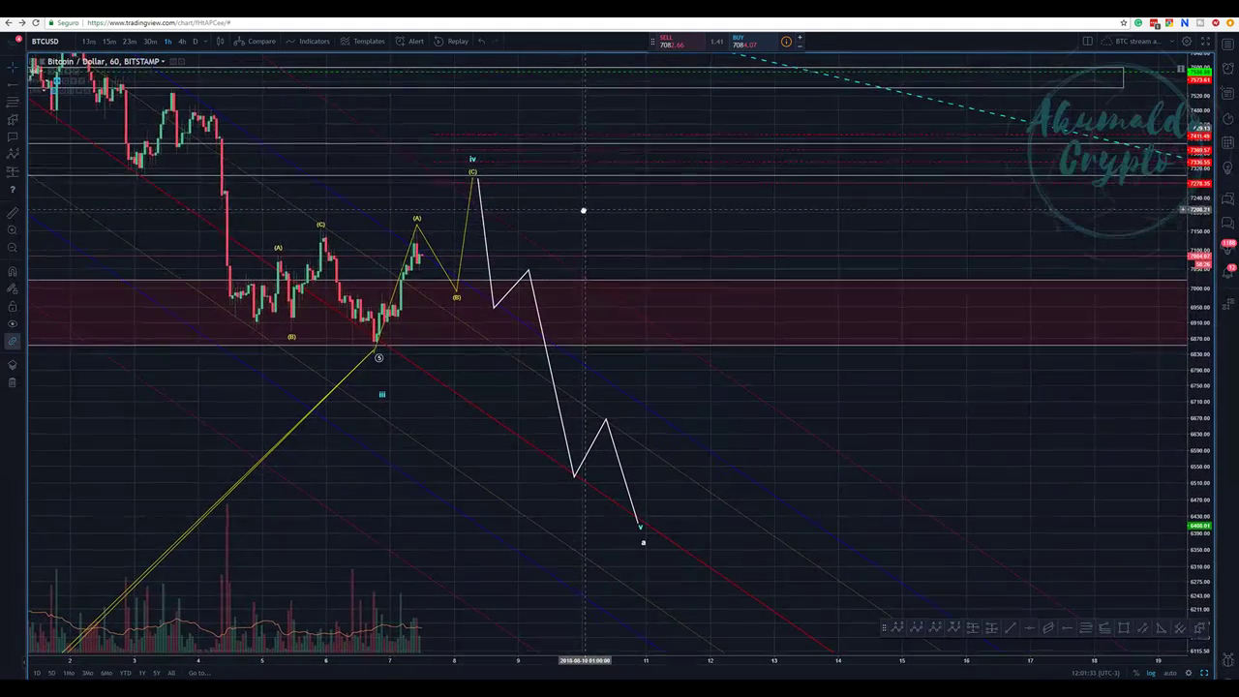
pyautogui.click(474, 180)
pyautogui.moveTo(475, 180); pyautogui.dragTo(472, 181)
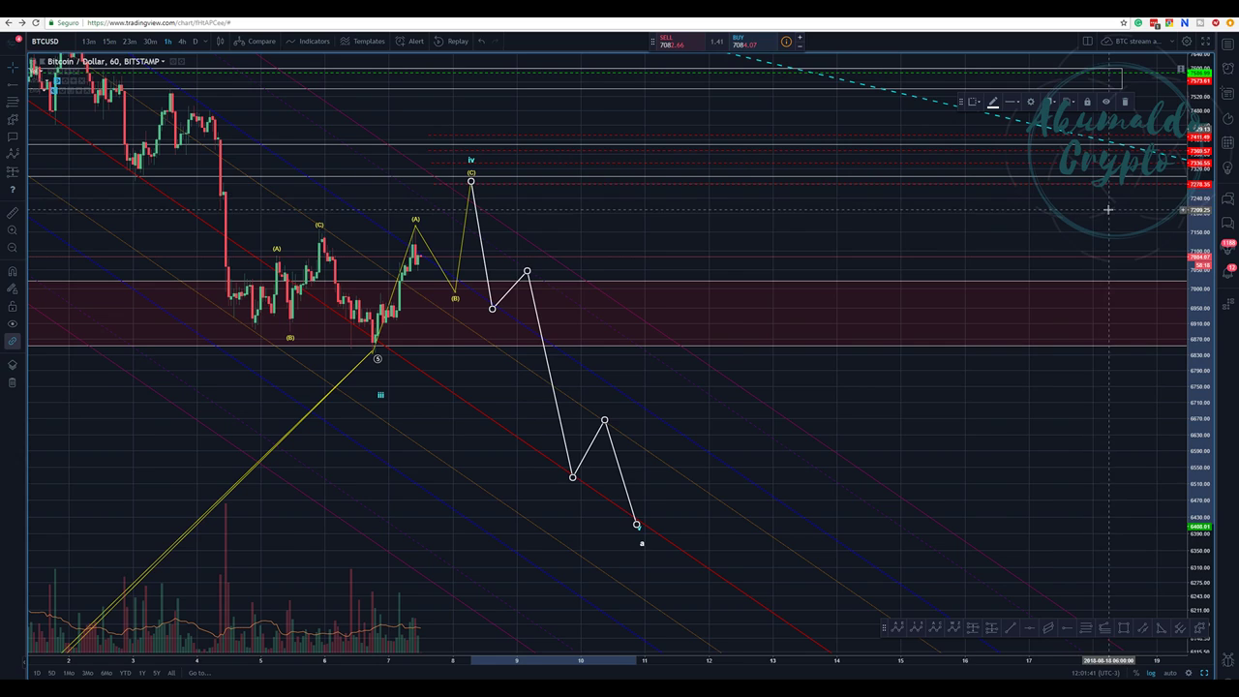
# Draw a Fibonacci retracement from the circled wave 2 high down to about 6,847, level with the wave iii low.
pyautogui.scroll(-2, 1084, 193)
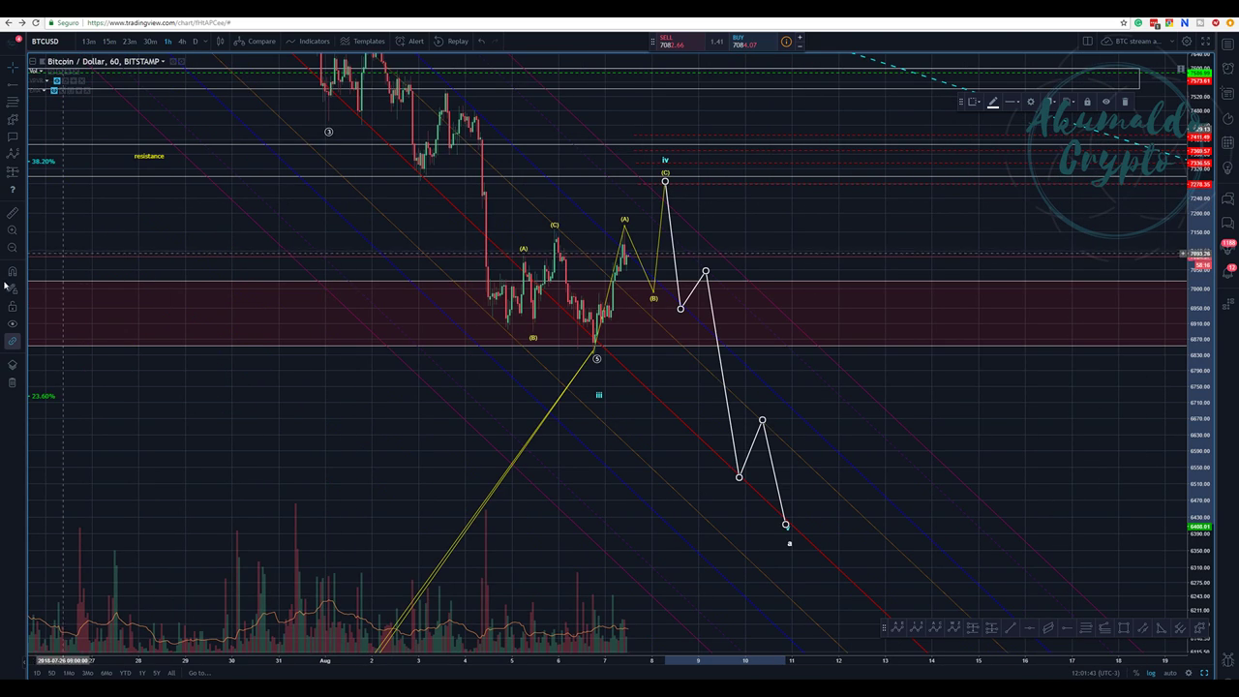
pyautogui.click(15, 249)
pyautogui.moveTo(840, 426); pyautogui.dragTo(281, 415)
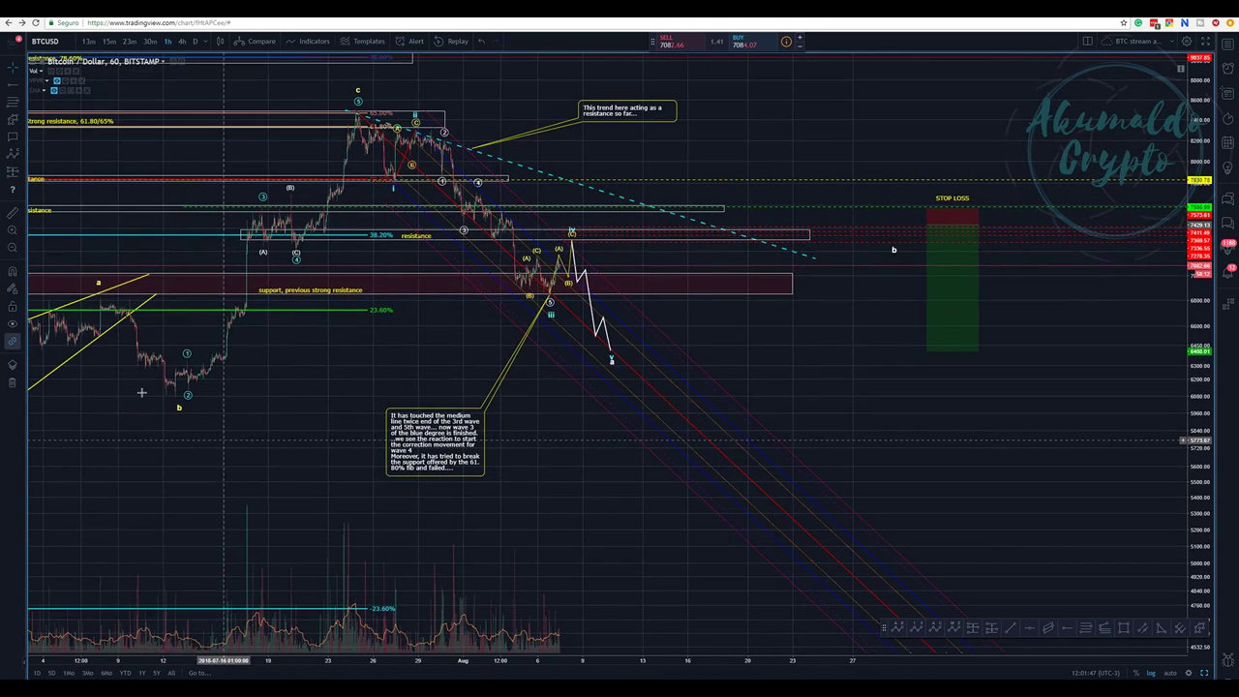
pyautogui.click(14, 102)
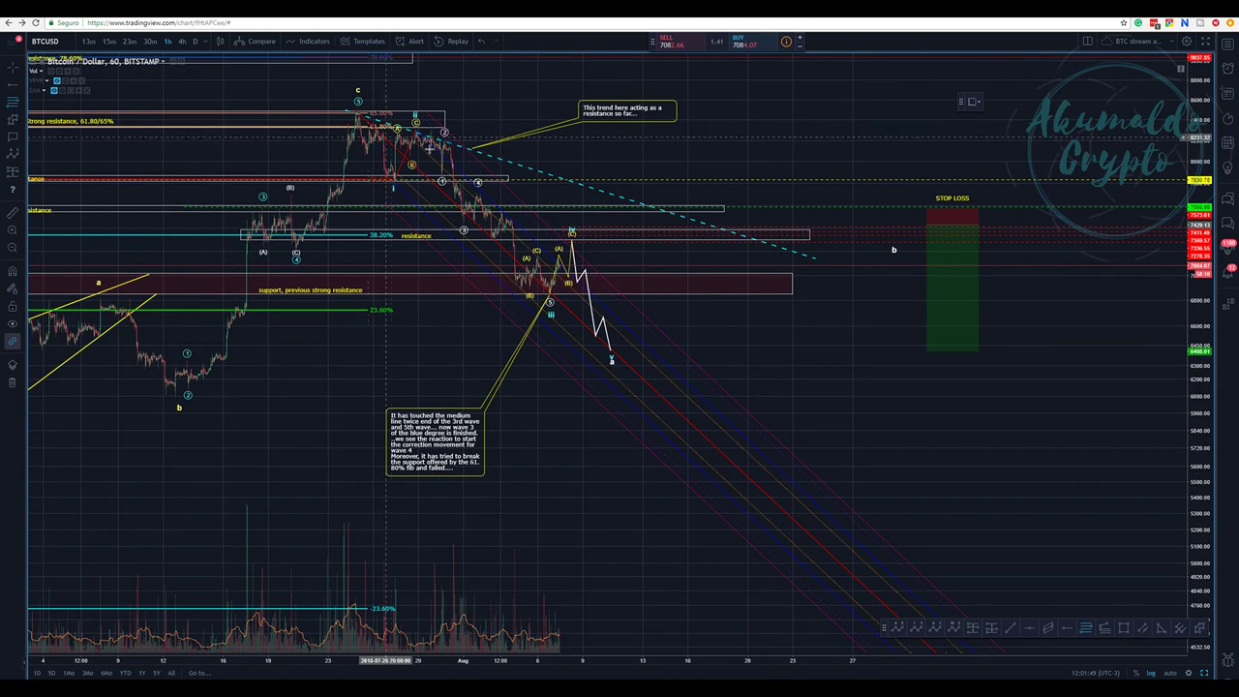
pyautogui.click(443, 130)
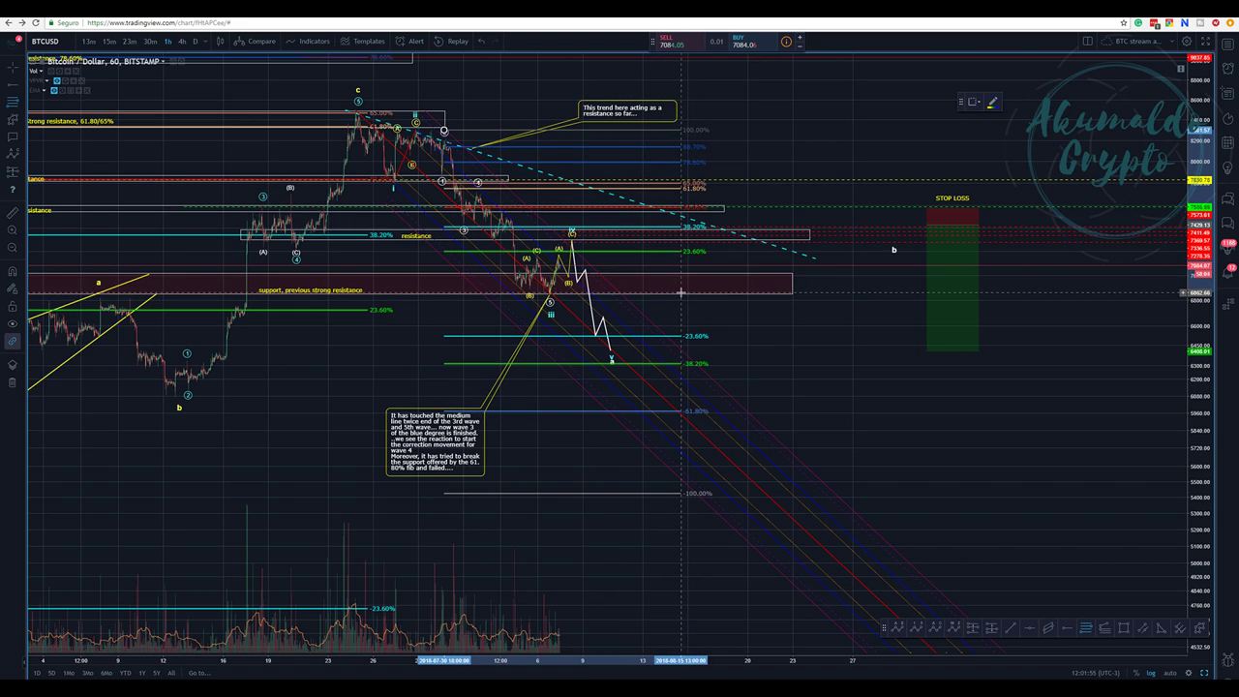
pyautogui.click(688, 293)
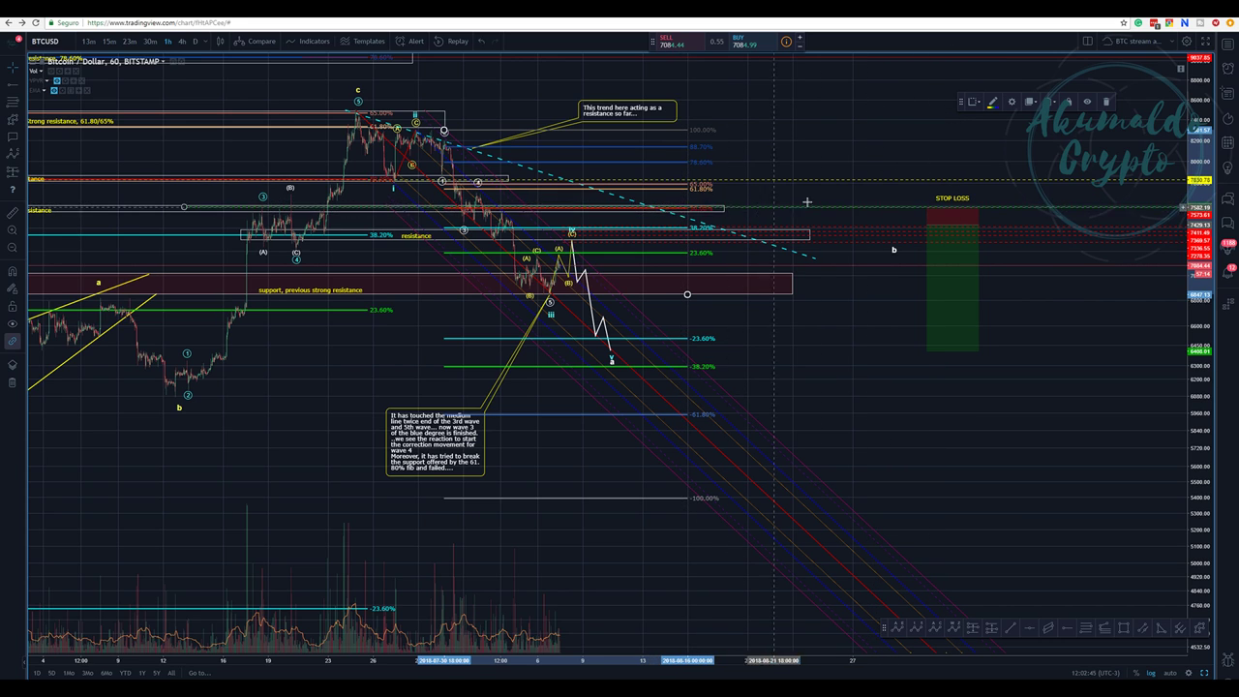
# Raise the green dashed horizontal line to the new 61.80% retracement level and move the short position's stop to about 7,721.
pyautogui.moveTo(827, 212); pyautogui.dragTo(830, 197)
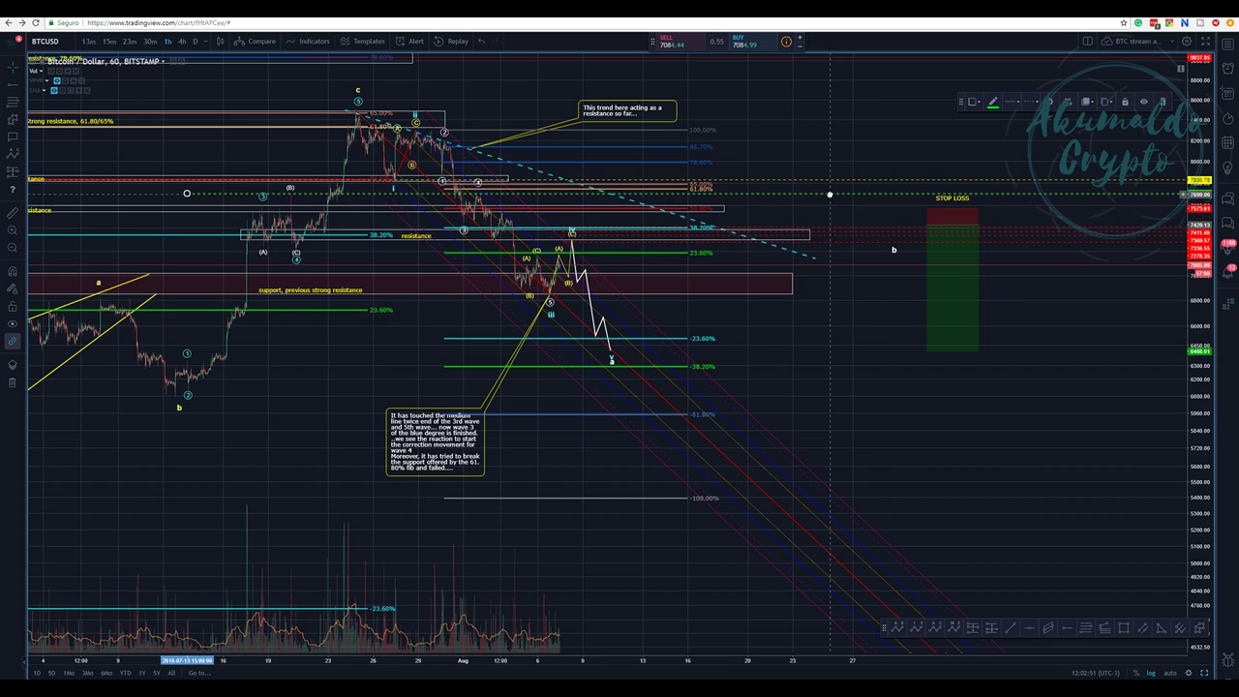
pyautogui.moveTo(829, 195); pyautogui.dragTo(830, 194)
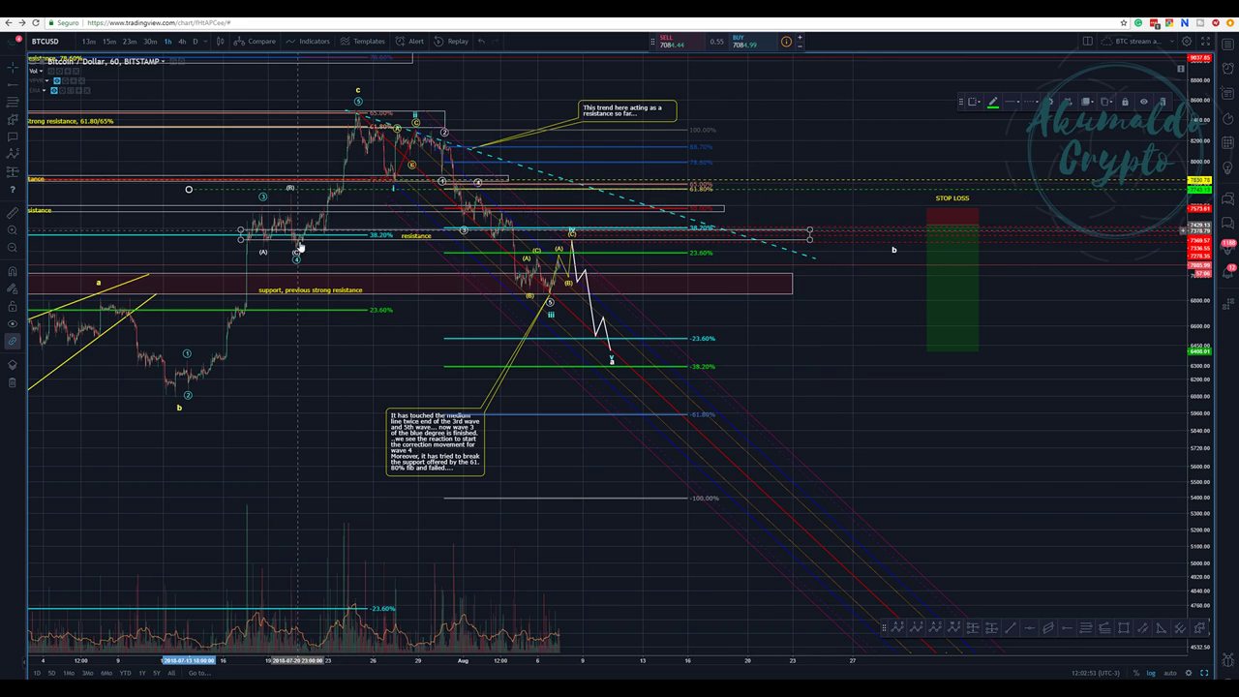
pyautogui.click(926, 193)
pyautogui.moveTo(927, 192); pyautogui.dragTo(927, 187)
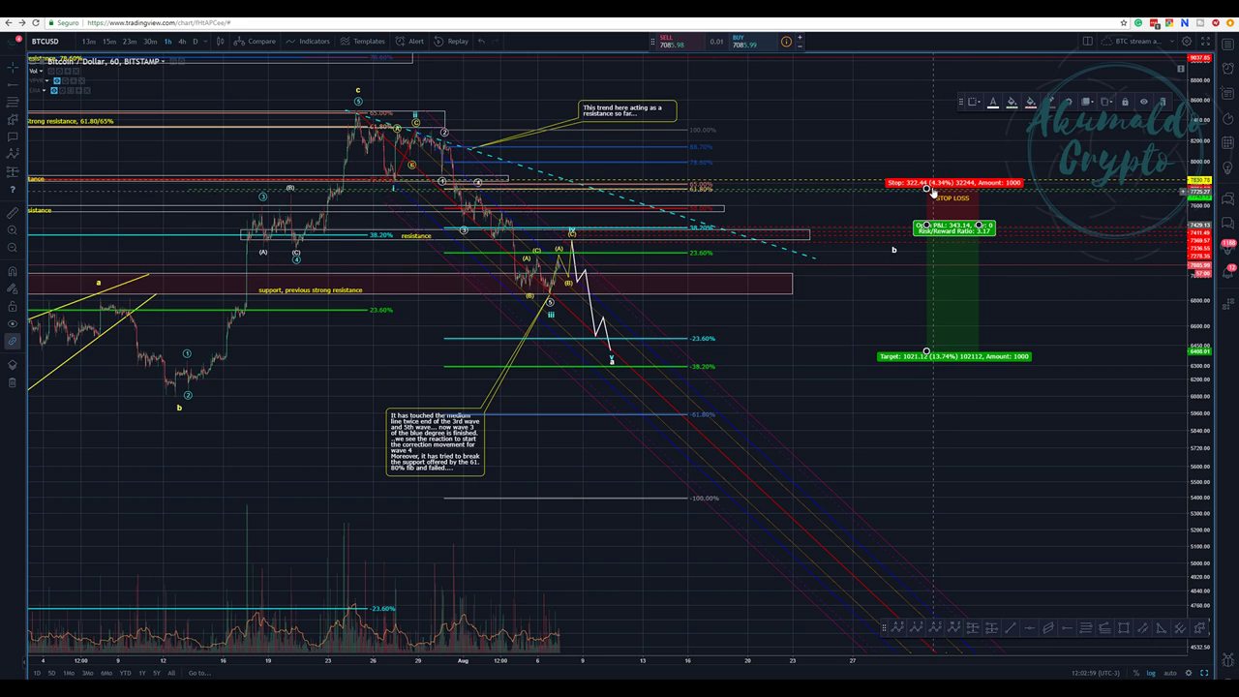
pyautogui.moveTo(927, 189); pyautogui.dragTo(926, 192)
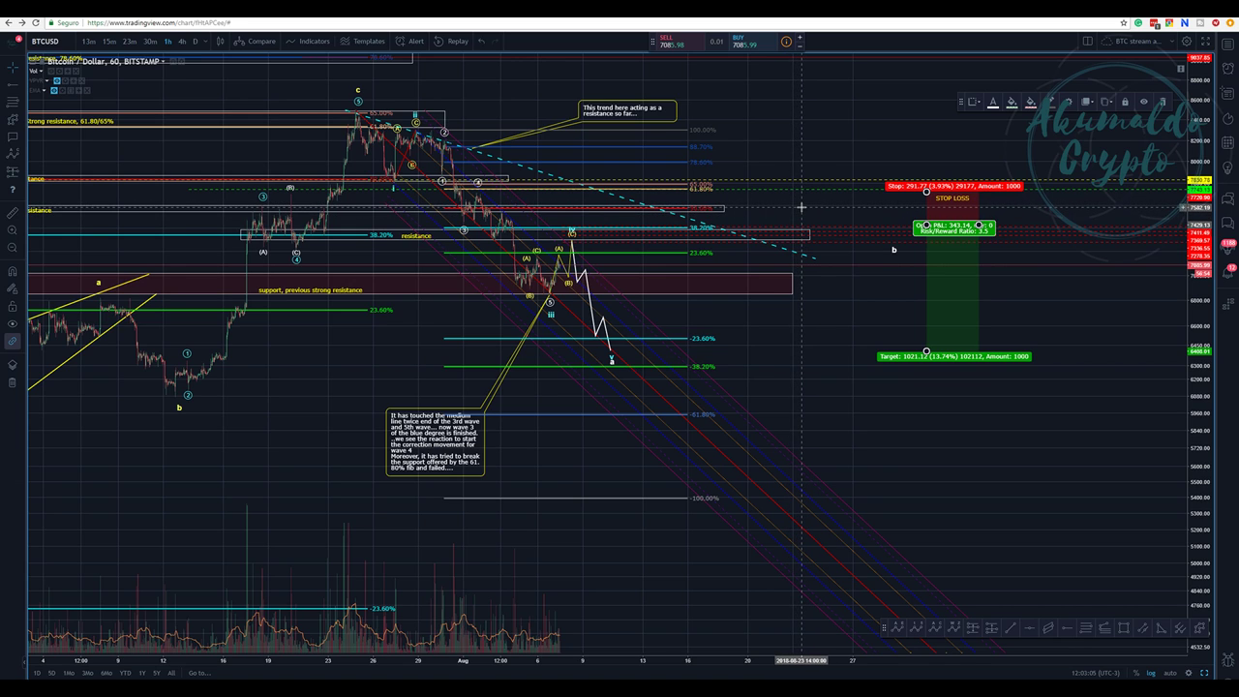
# Adjust the short position to an entry of about 7,591, a stop of about 7,760 and a target of about 6,379.
pyautogui.moveTo(924, 229); pyautogui.dragTo(927, 187)
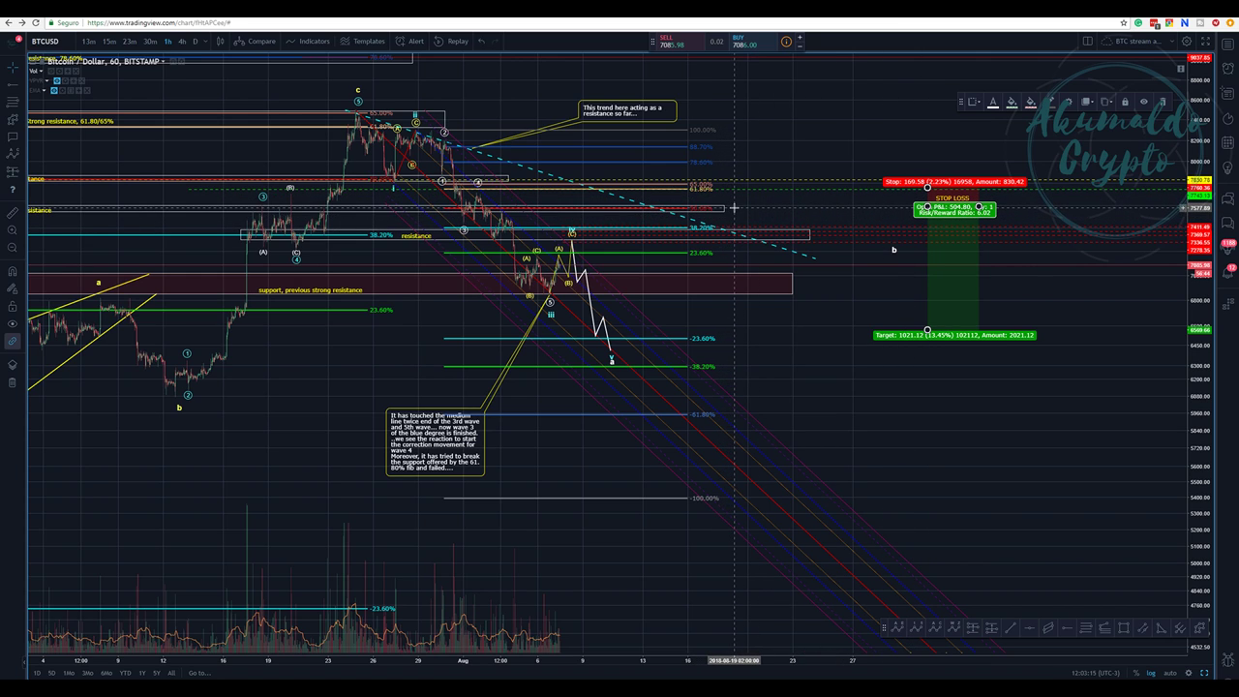
pyautogui.moveTo(927, 330); pyautogui.dragTo(931, 355)
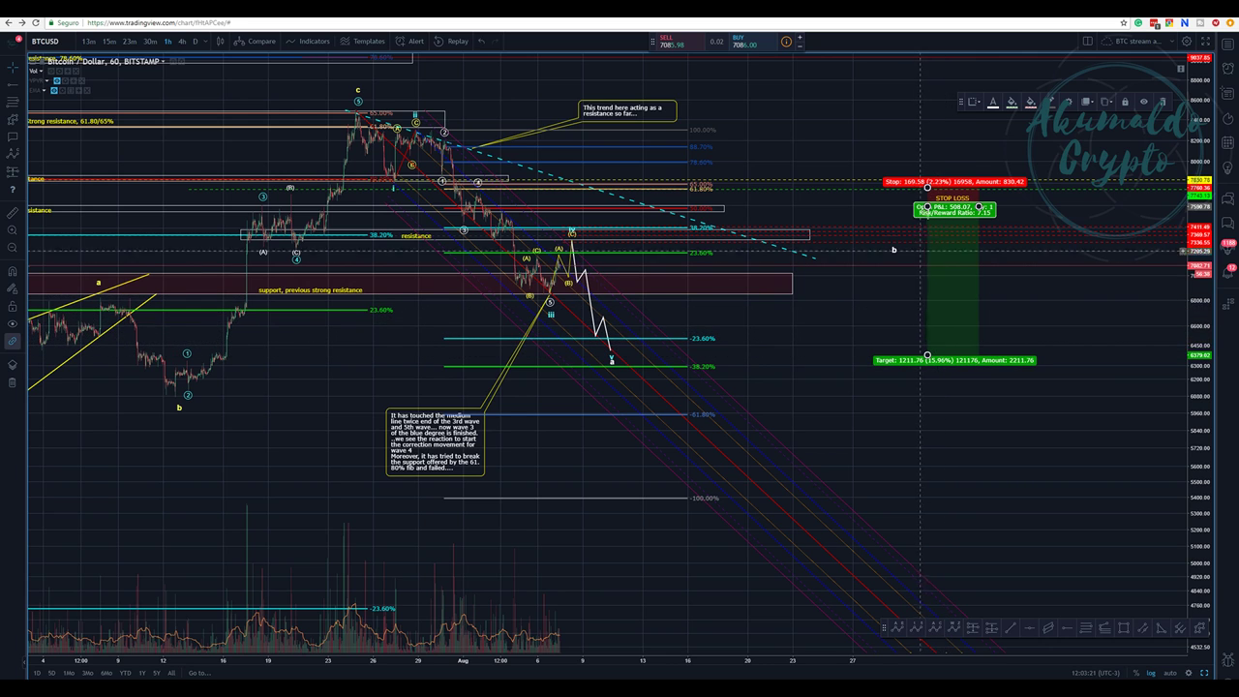
pyautogui.click(965, 147)
pyautogui.scroll(-2, 953, 156)
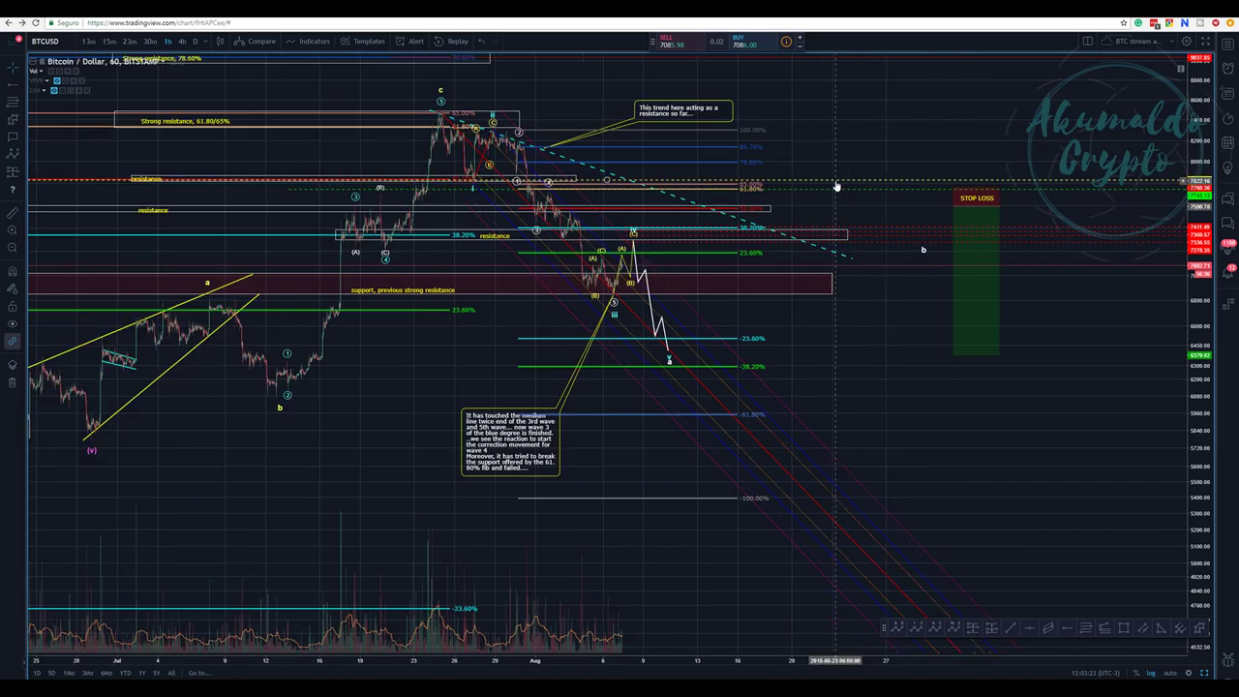
pyautogui.scroll(3, 862, 243)
pyautogui.hscroll(-1, 789, 133)
pyautogui.moveTo(789, 133); pyautogui.dragTo(905, 169)
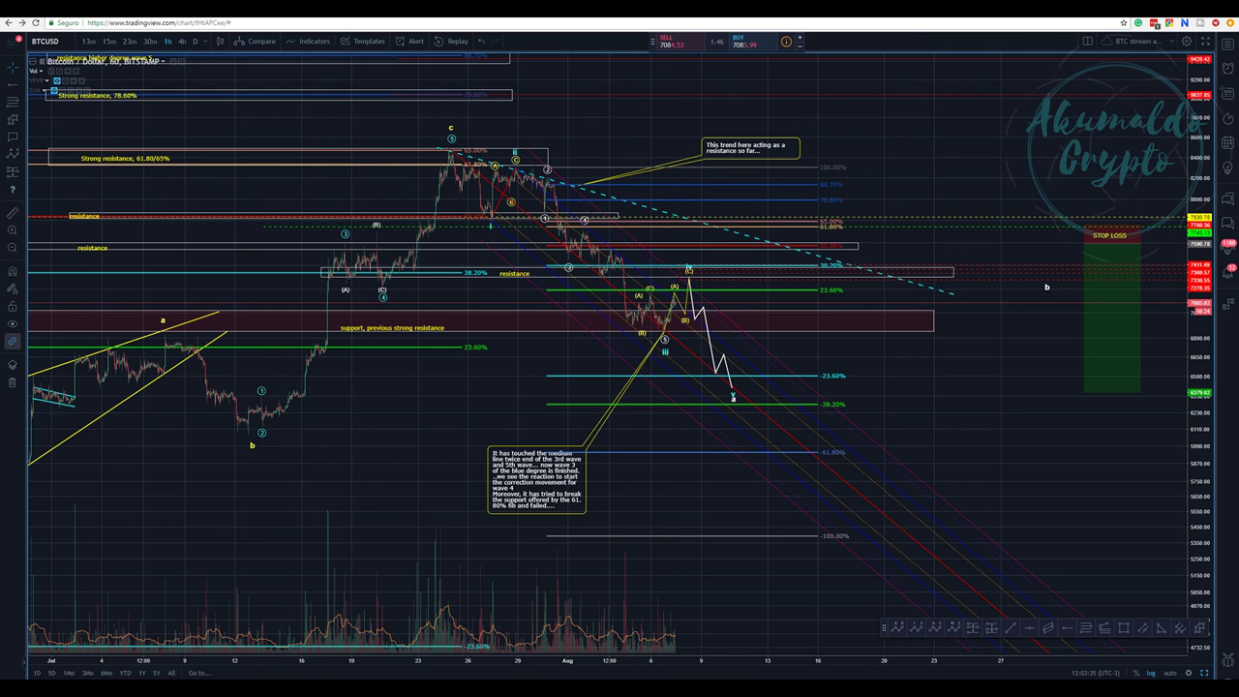
# Switch to the 30-minute Ethereum Classic chart and lower the projected wave (C) point to about 18.63, near the rising cyan trendline.
pyautogui.hotkey('ctrl', 'Tab')
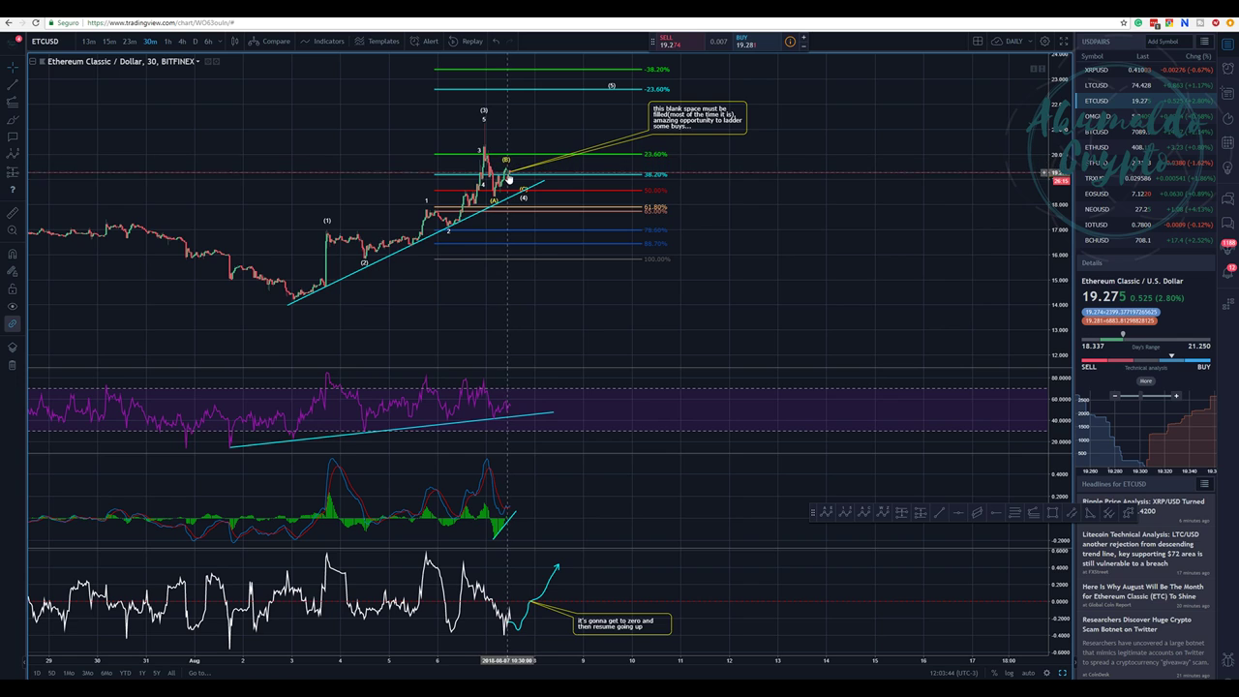
pyautogui.click(510, 173)
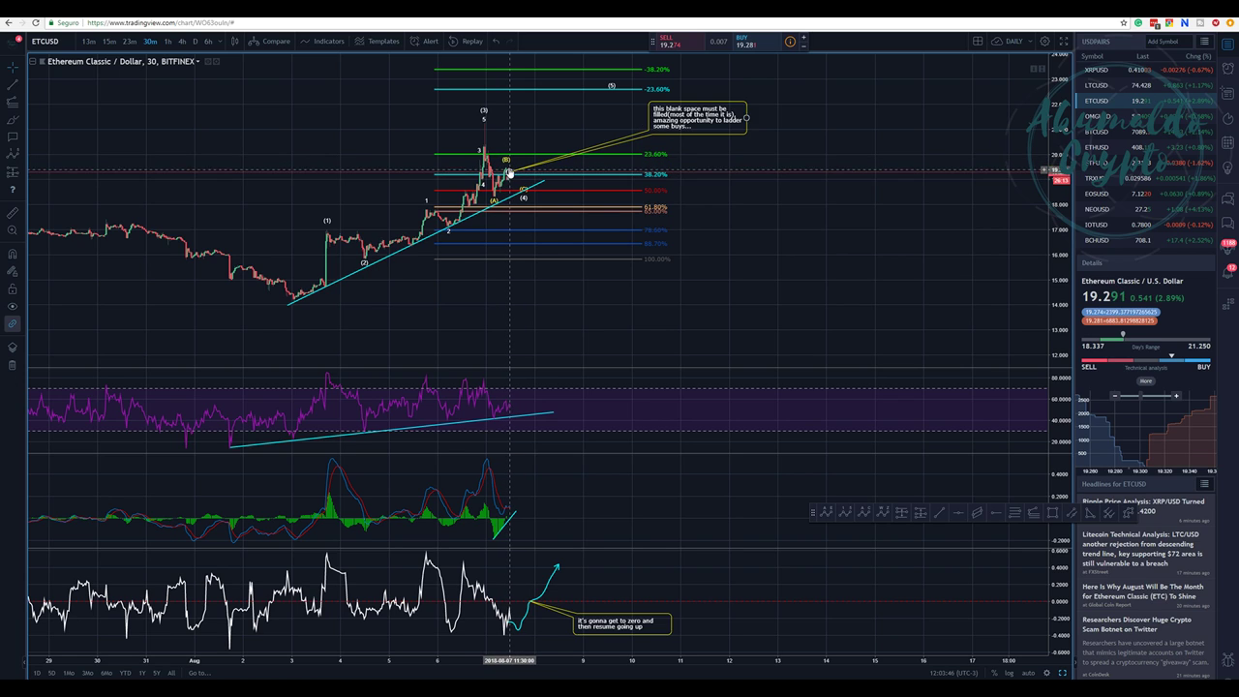
pyautogui.click(12, 229)
pyautogui.moveTo(488, 153); pyautogui.dragTo(569, 205)
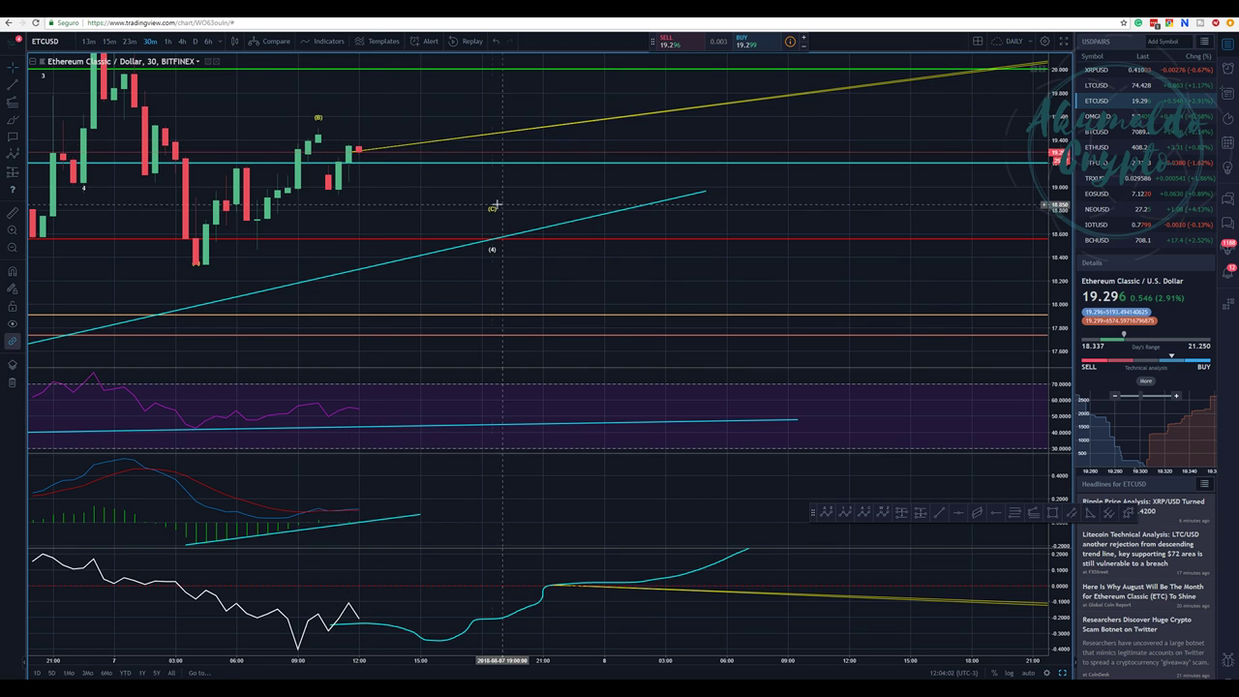
pyautogui.moveTo(493, 207); pyautogui.dragTo(490, 232)
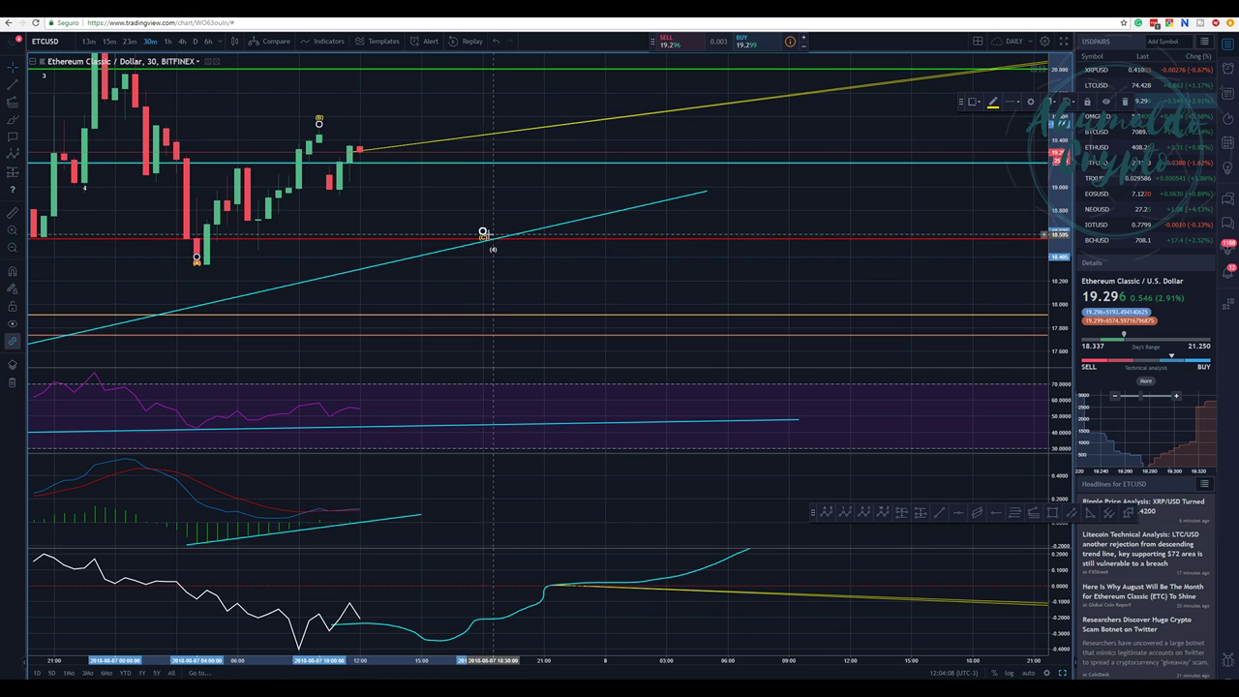
pyautogui.moveTo(490, 232); pyautogui.dragTo(493, 233)
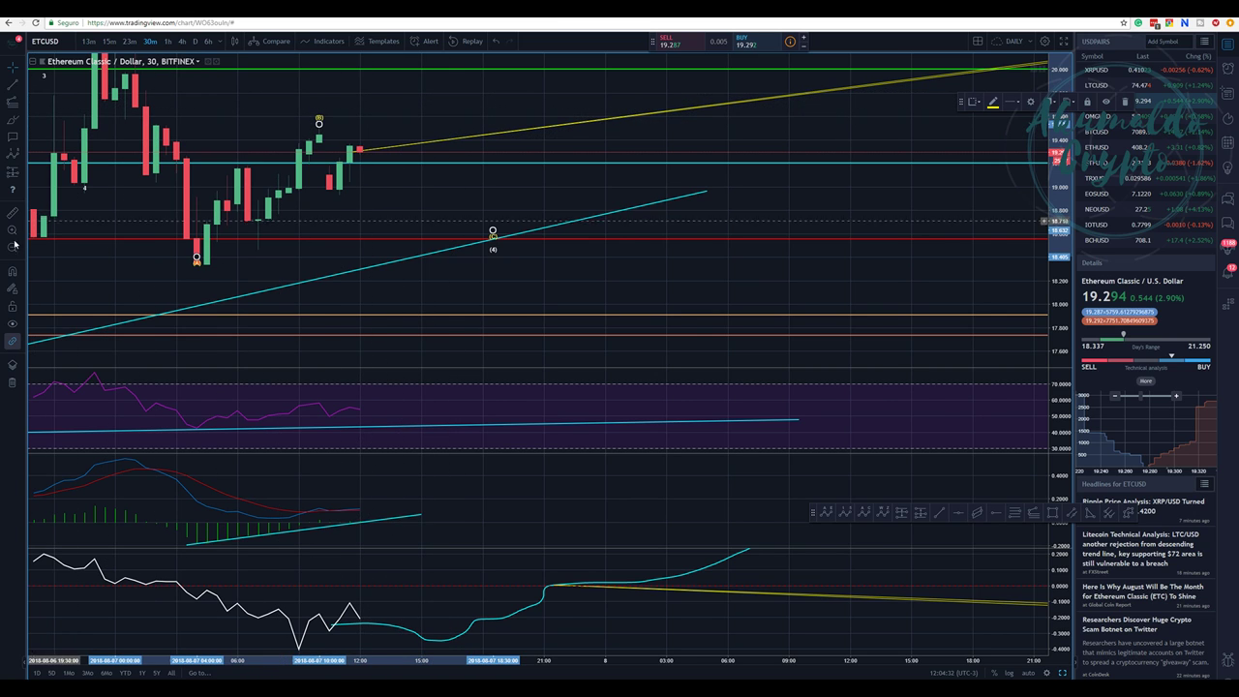
# Switch to the hourly EOS chart and inspect the long position's target, stop and risk/reward ratio.
pyautogui.scroll(-10, 584, 291)
pyautogui.moveTo(584, 290); pyautogui.dragTo(188, 268)
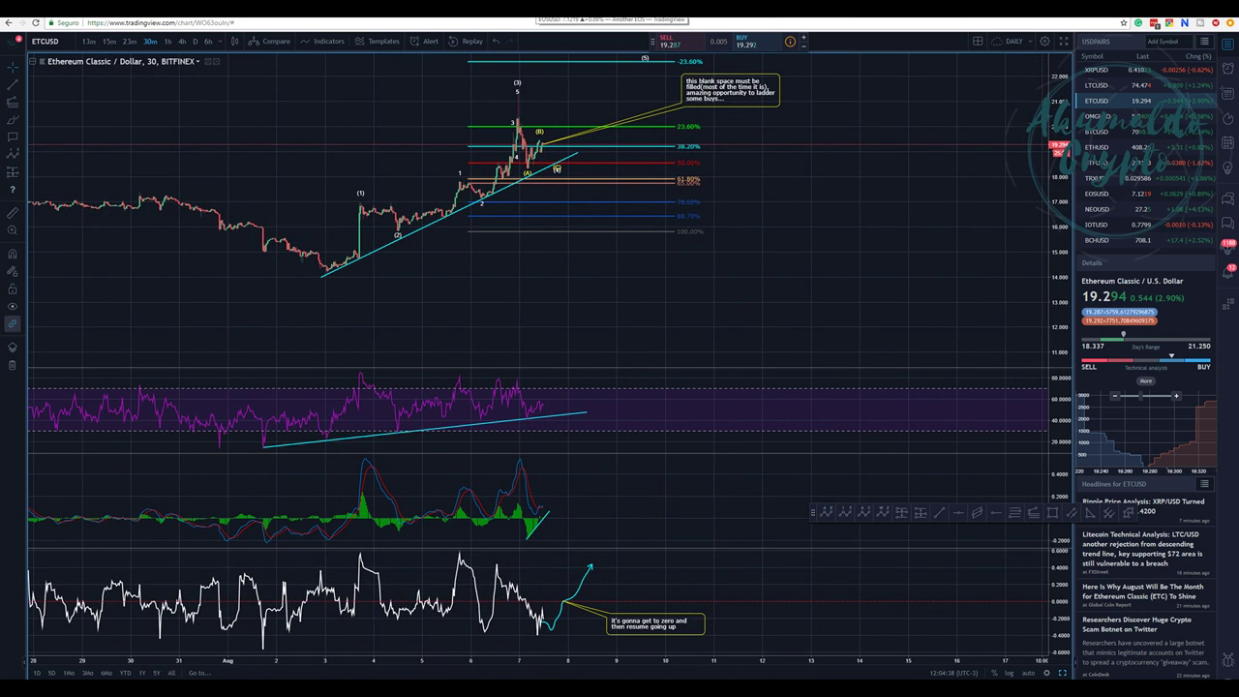
pyautogui.hotkey('alt', 'Tab')
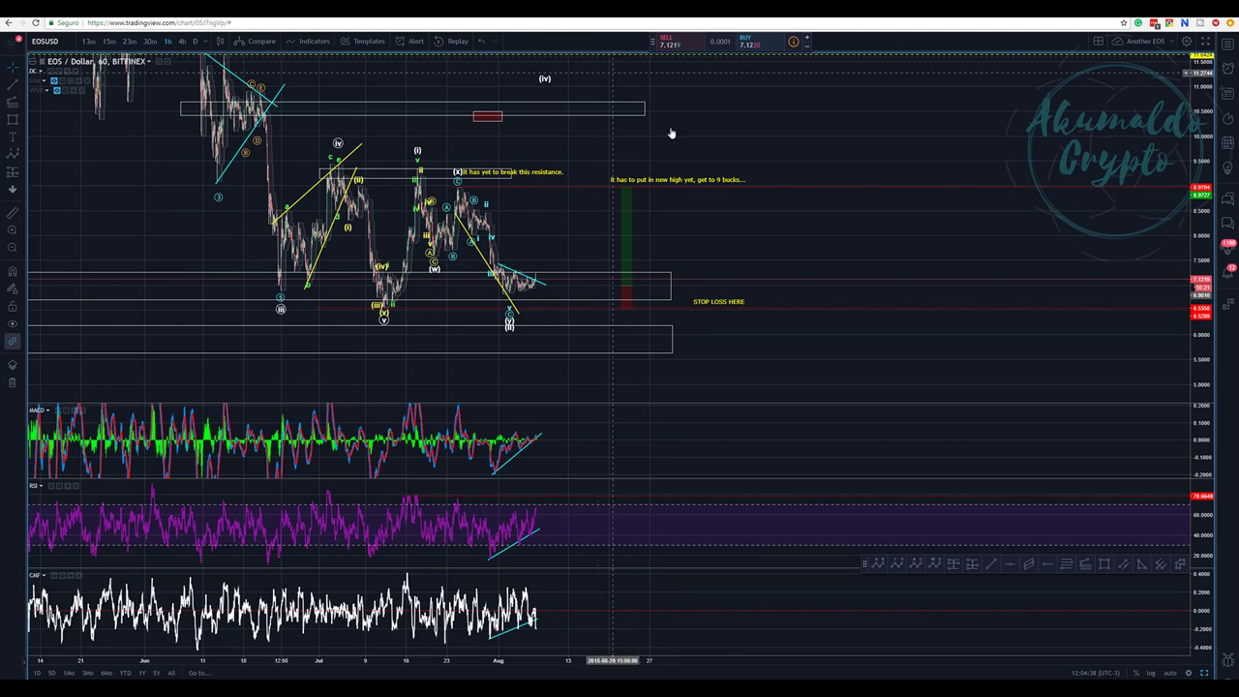
pyautogui.click(628, 201)
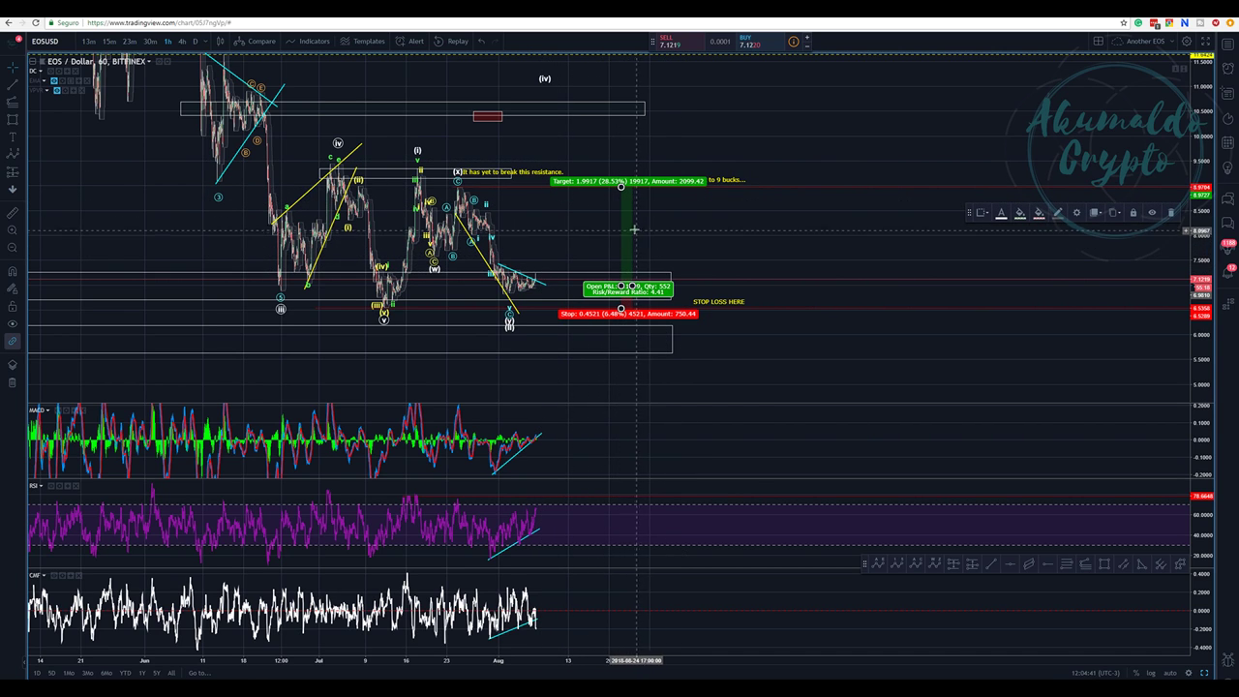